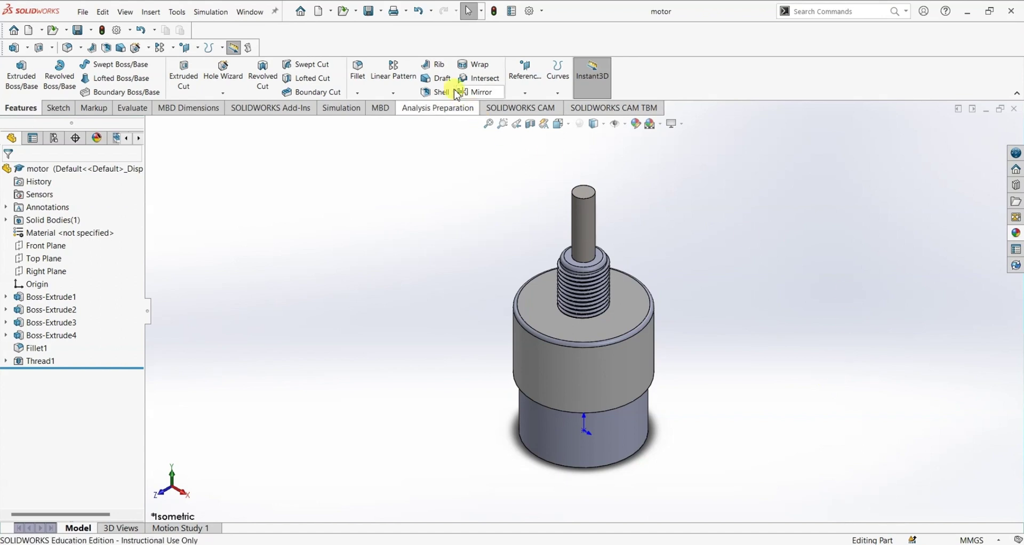
# - Look over the open motorclamp and Wheel_Pulley parts and return to the motor part
pyautogui.click(255, 12)
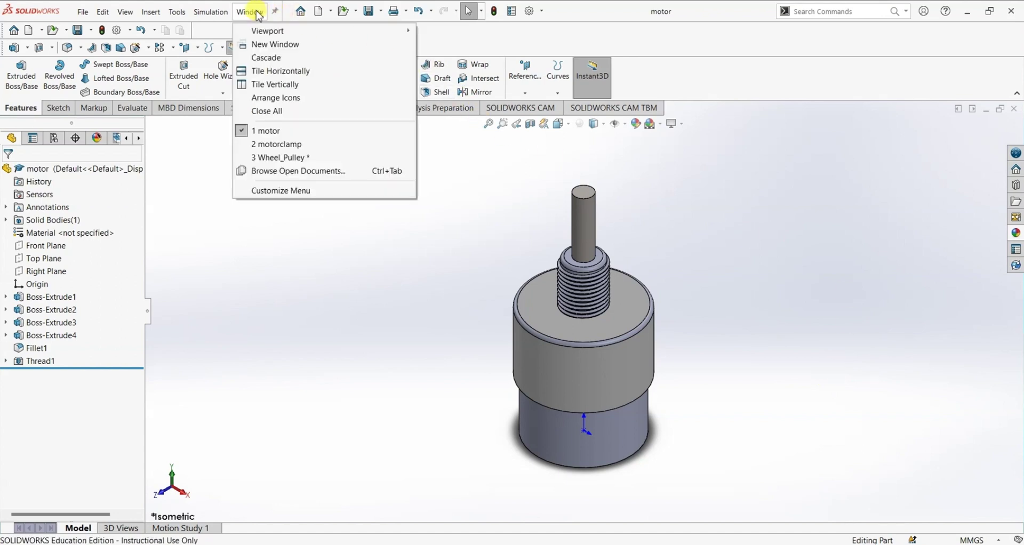
pyautogui.click(288, 144)
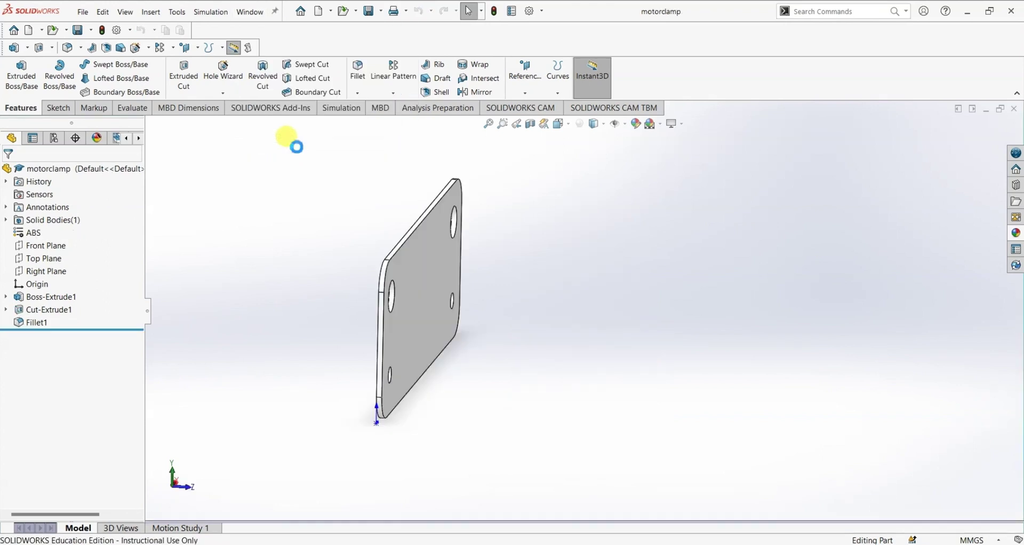
pyautogui.click(249, 12)
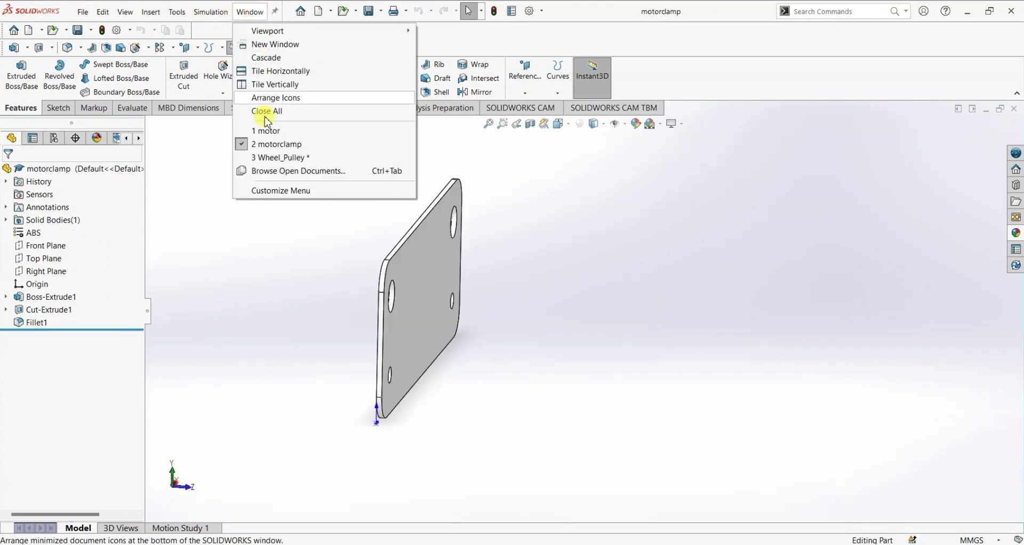
pyautogui.click(265, 156)
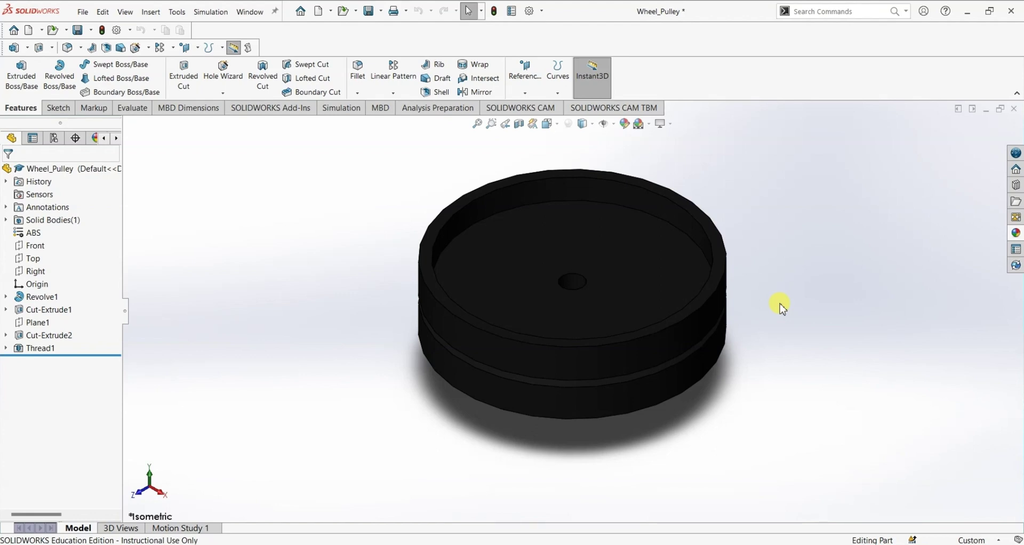
pyautogui.click(250, 11)
pyautogui.click(307, 130)
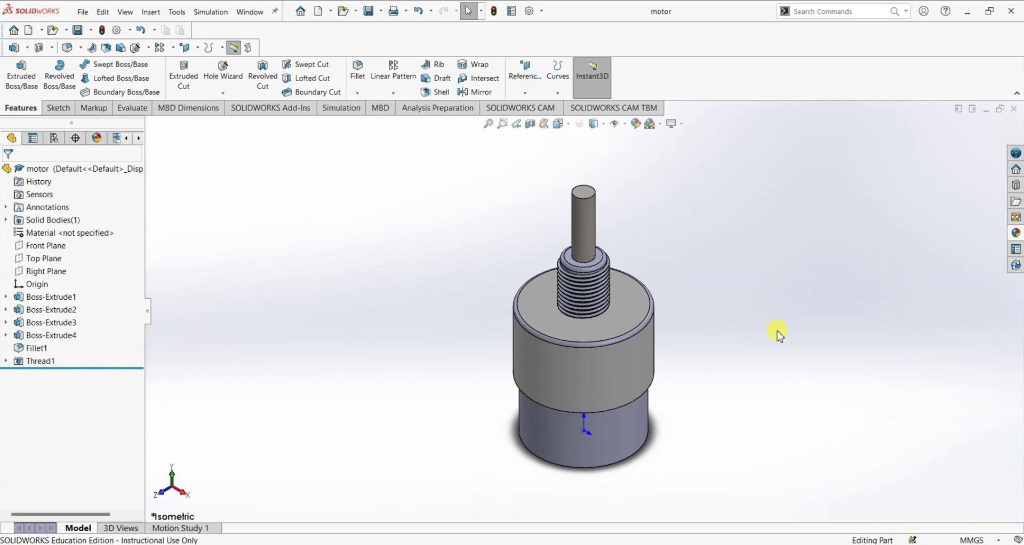
# - Create a new assembly from the motor part using the assem template, placing the motor at the origin
pyautogui.click(84, 15)
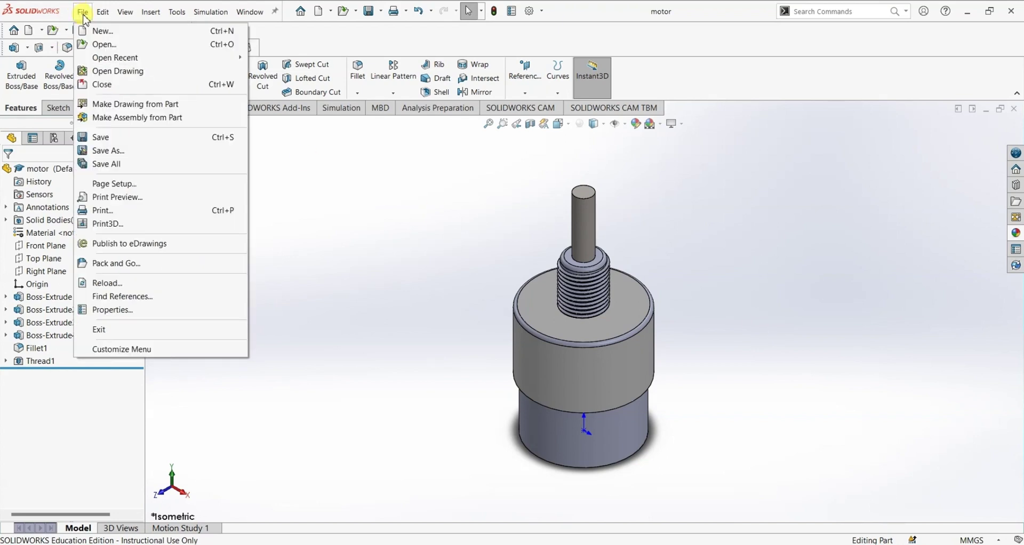
pyautogui.click(113, 120)
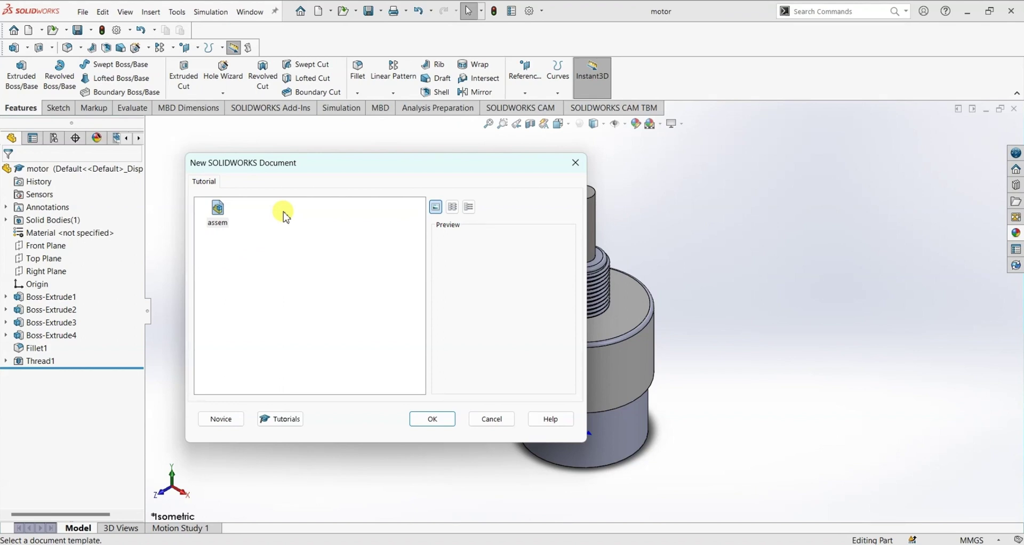
pyautogui.click(421, 419)
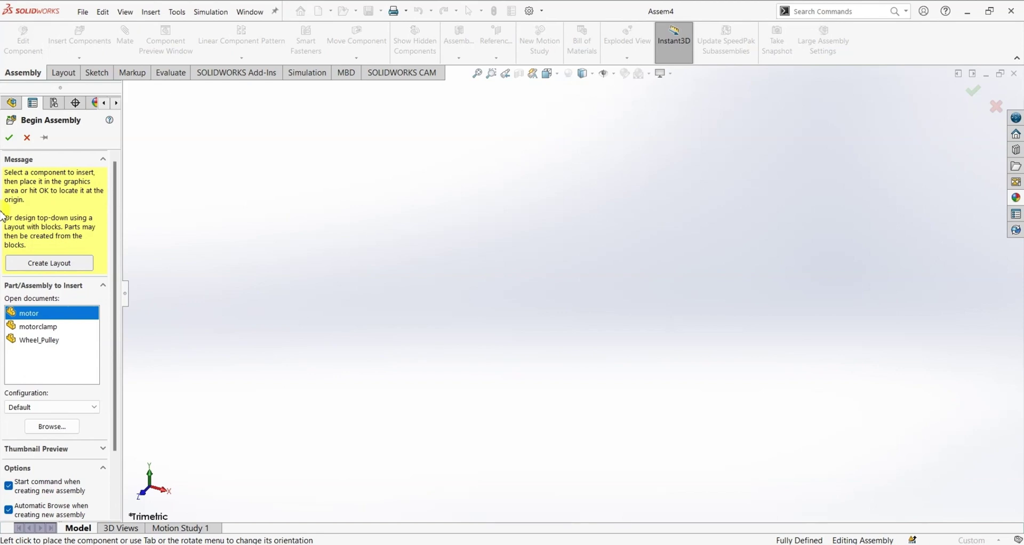
pyautogui.click(25, 316)
pyautogui.click(10, 139)
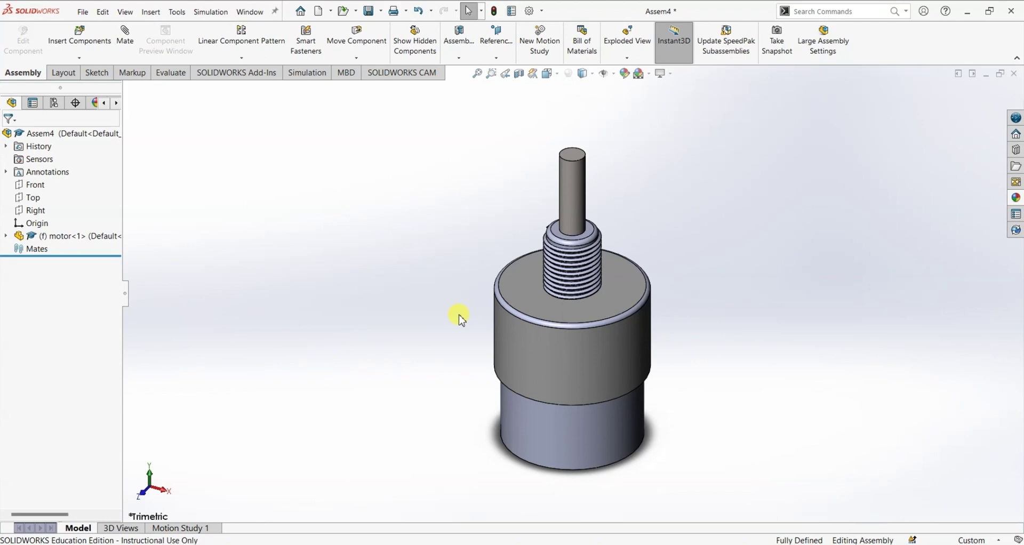
# - Float the fixed motor component in the assembly
pyautogui.click(525, 347)
pyautogui.rightClick(525, 347)
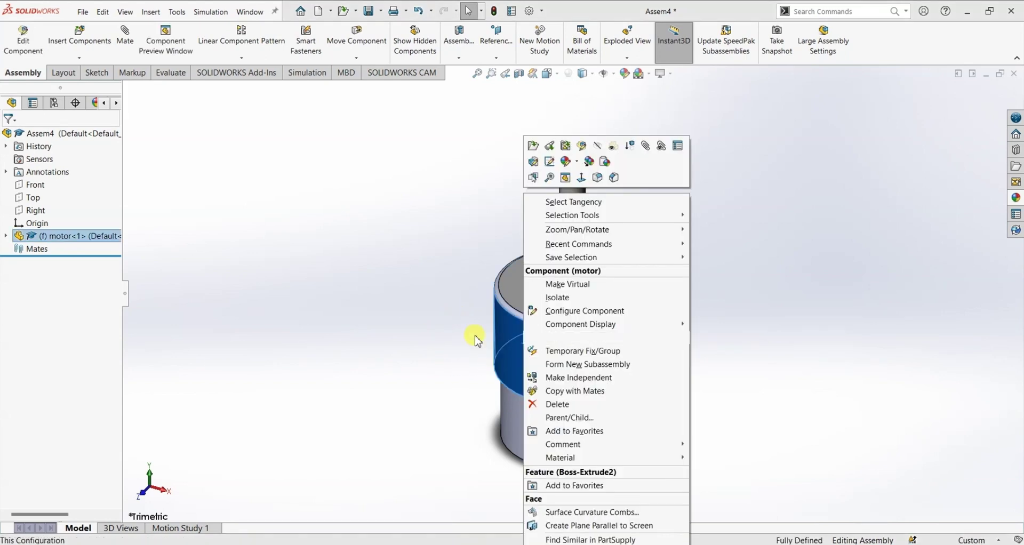
pyautogui.click(411, 316)
pyautogui.click(411, 316)
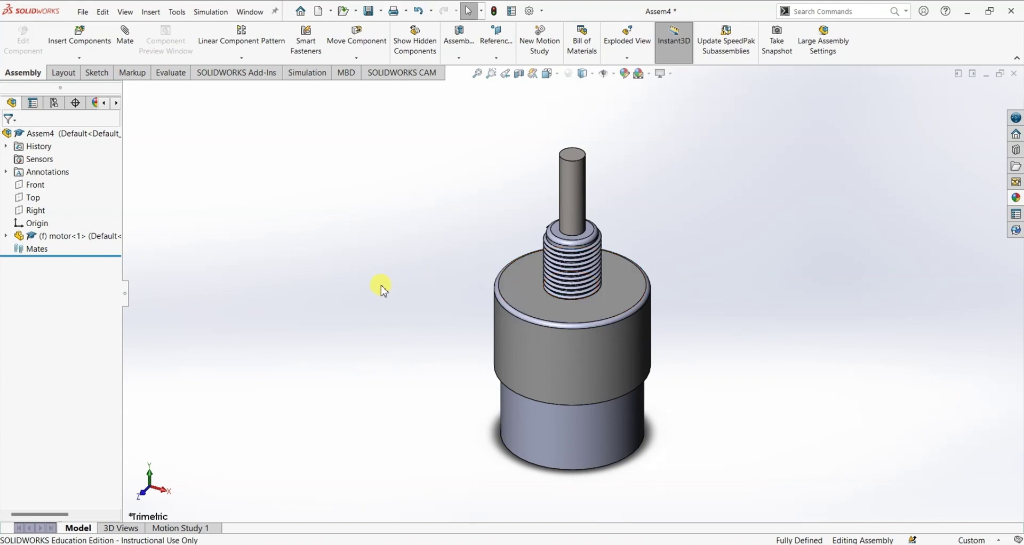
pyautogui.rightClick(543, 345)
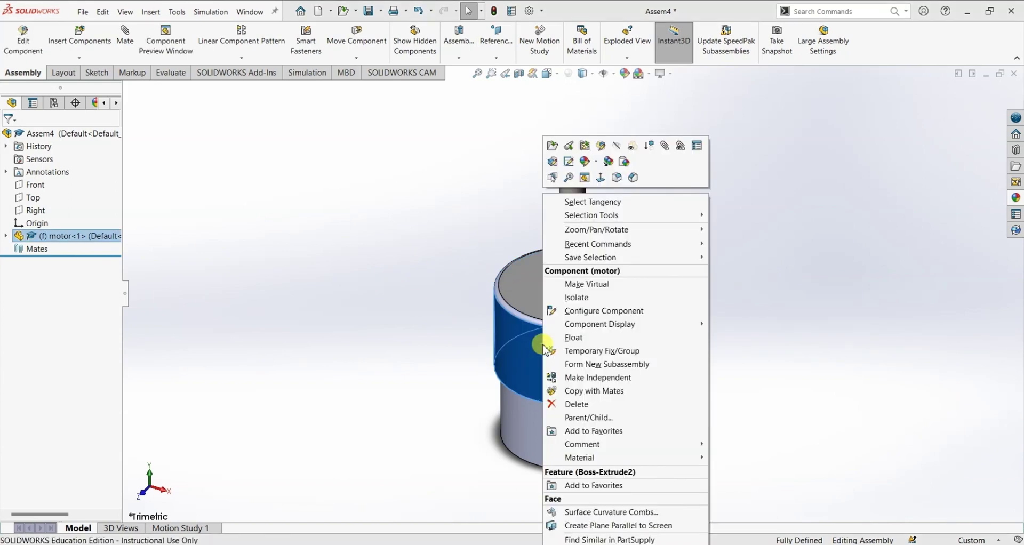
pyautogui.click(576, 338)
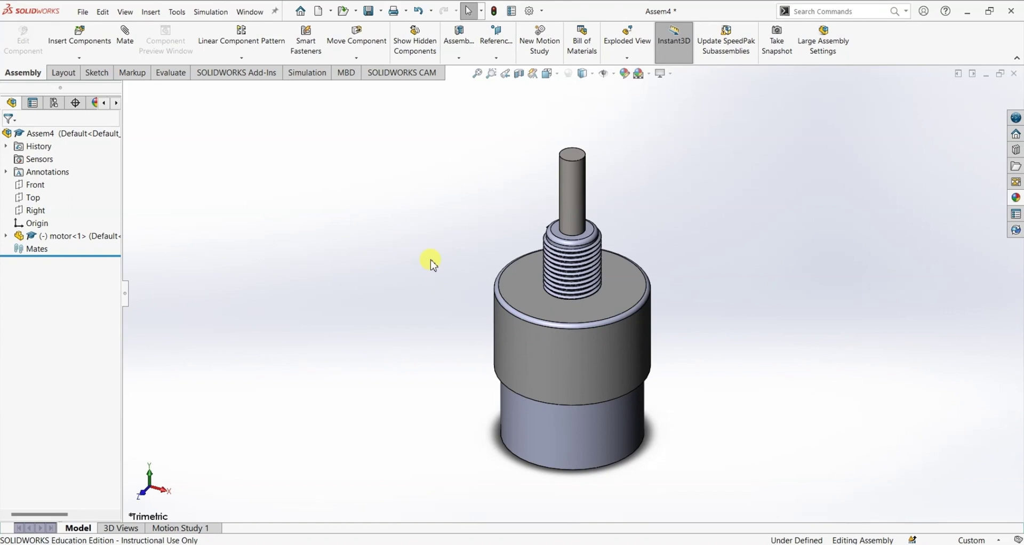
pyautogui.press('f')
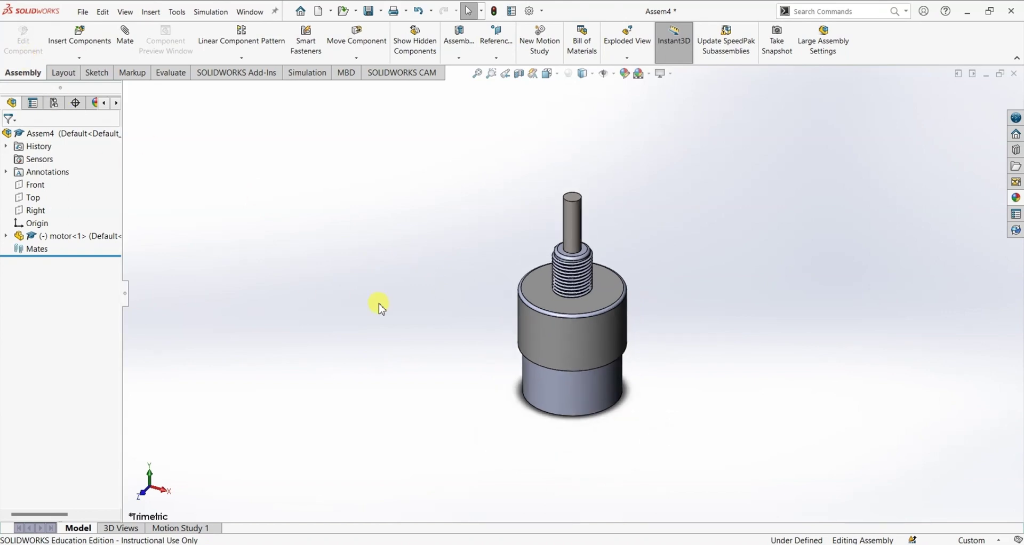
pyautogui.hotkey('ctrl', 'Right')
pyautogui.hotkey('ctrl', 'Right')
pyautogui.hotkey('ctrl', 'Right')
pyautogui.hotkey('ctrl', 'Left')
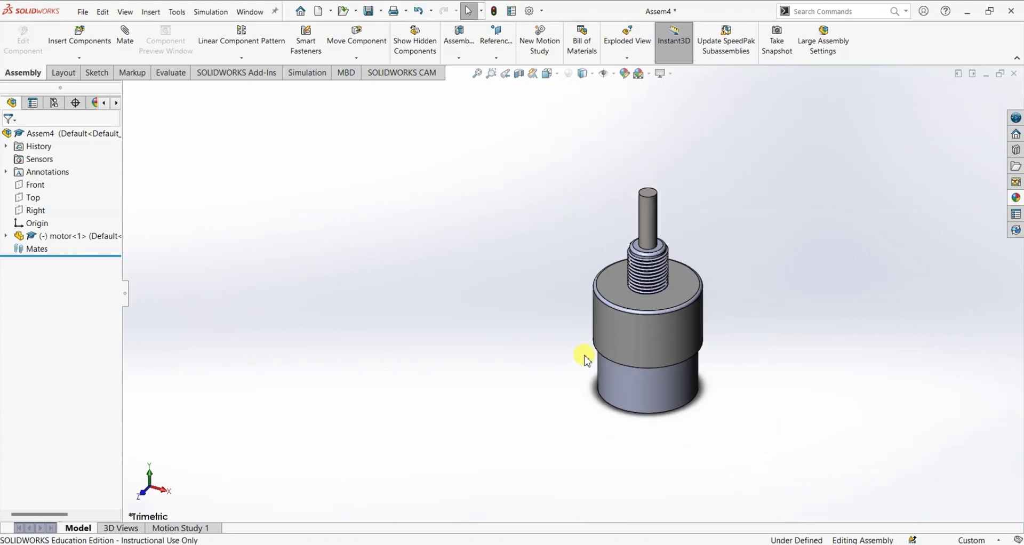
pyautogui.scroll(-2, 701, 382)
pyautogui.scroll(2, 702, 382)
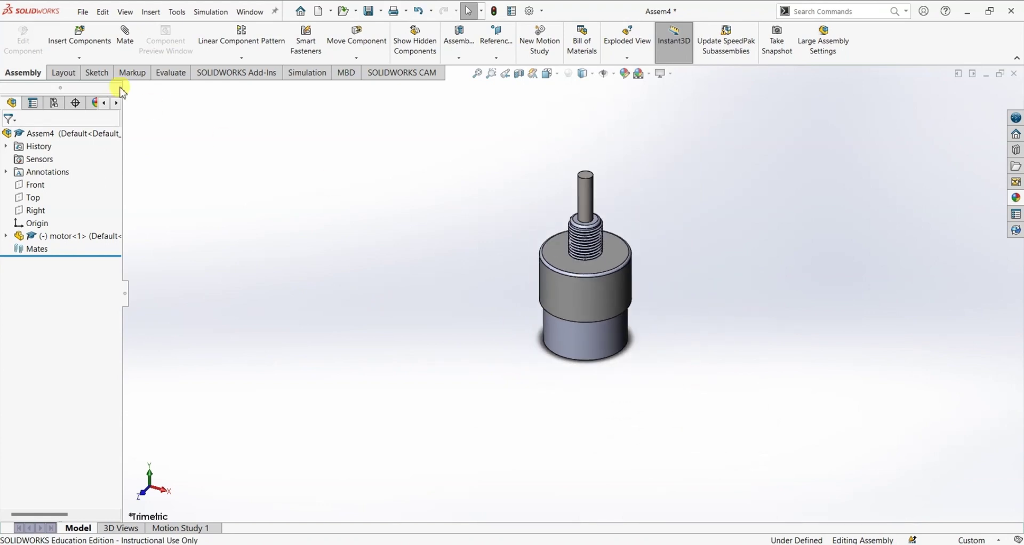
# - Add a coincident mate between the motor's bottom face and the assembly's Top plane, and leave the Mate command
pyautogui.click(137, 39)
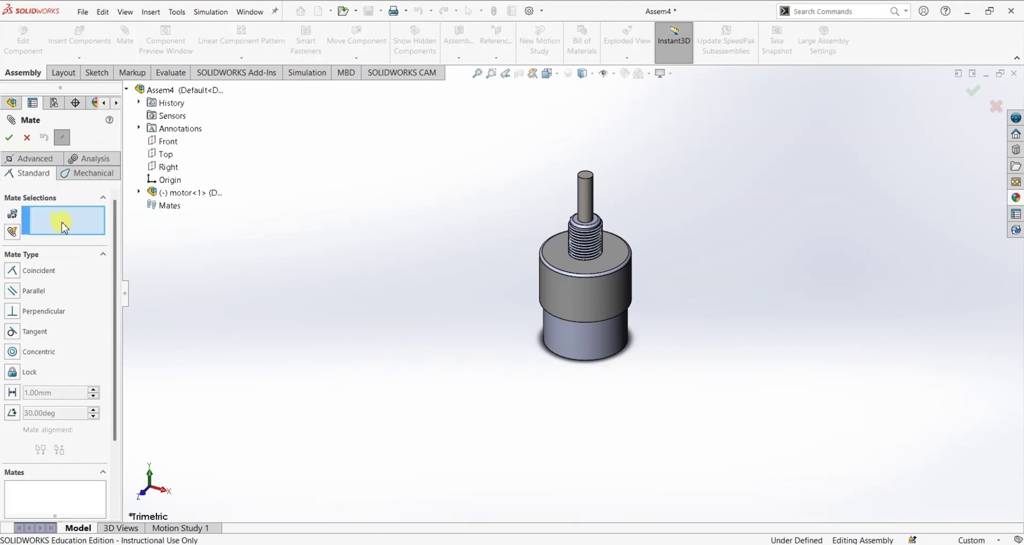
pyautogui.moveTo(511, 445); pyautogui.dragTo(473, 400, button='middle')
pyautogui.click(596, 339)
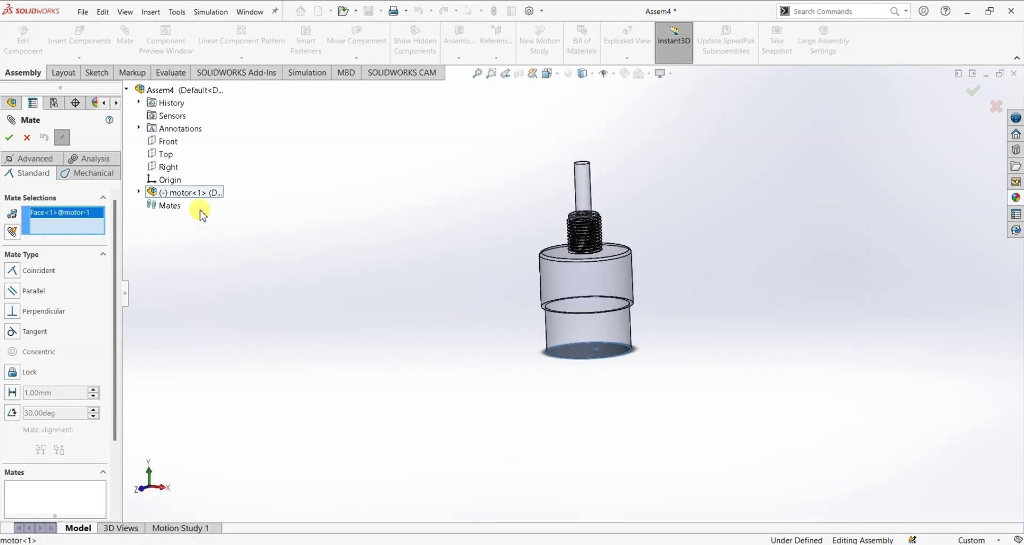
pyautogui.click(166, 155)
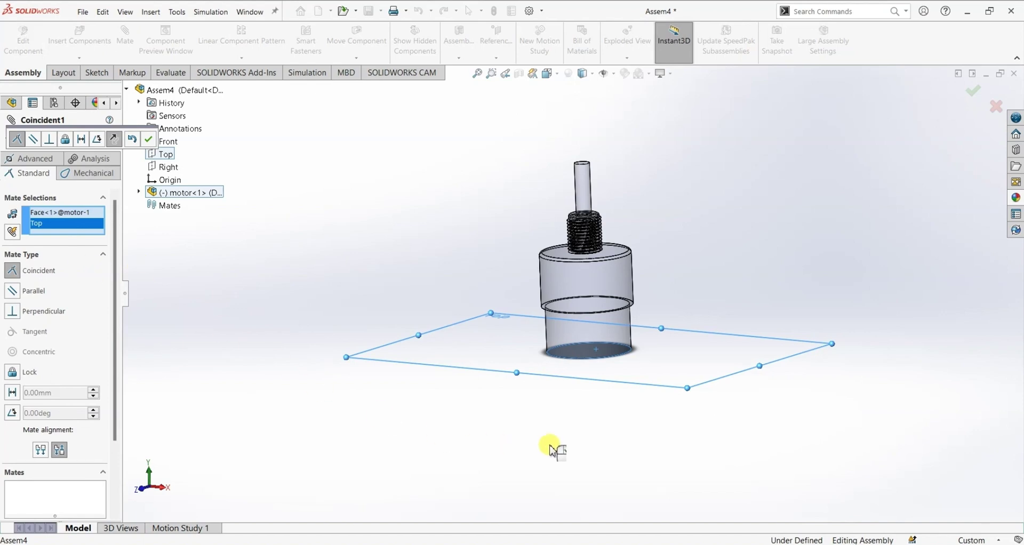
pyautogui.moveTo(585, 377); pyautogui.dragTo(574, 271, button='middle')
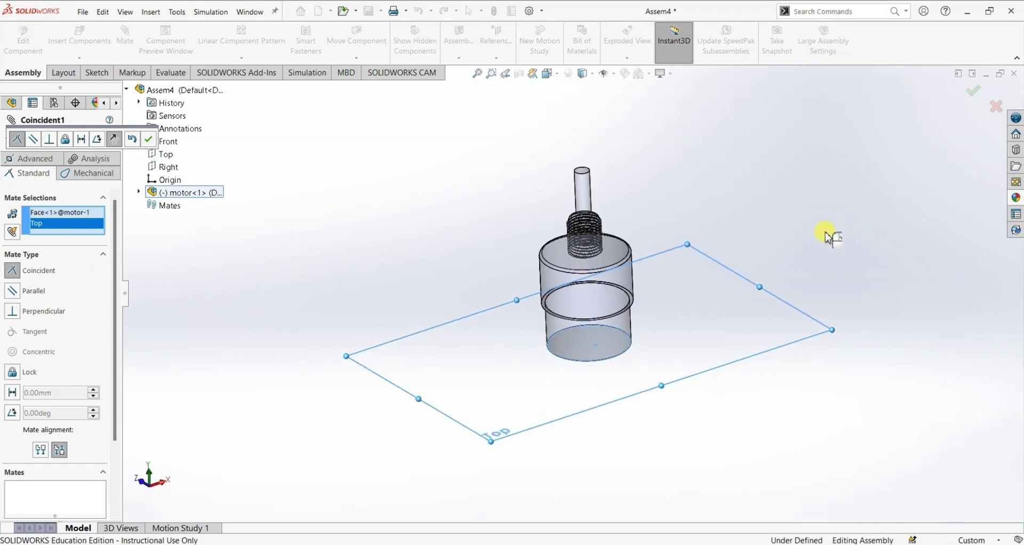
pyautogui.moveTo(829, 233); pyautogui.dragTo(816, 430, button='middle')
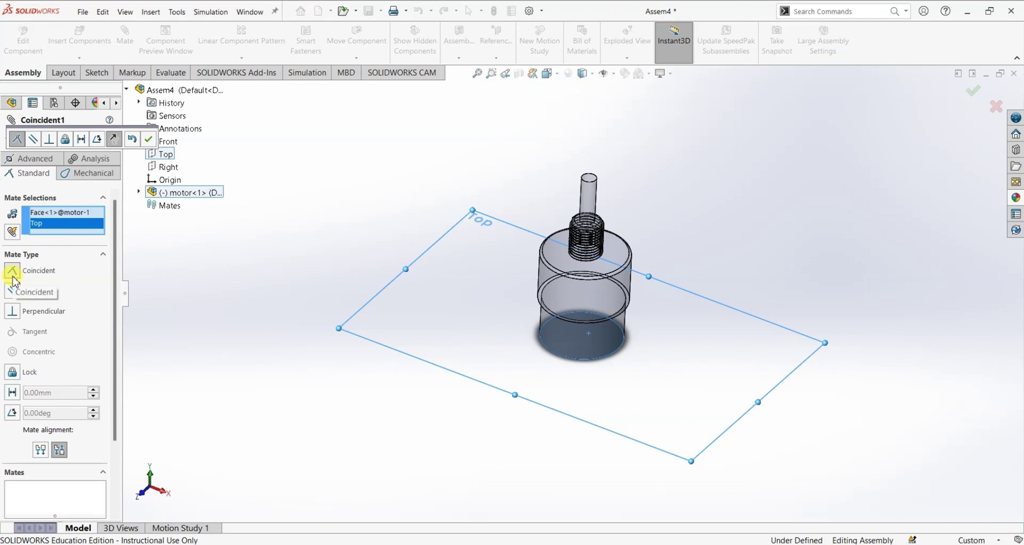
pyautogui.click(154, 141)
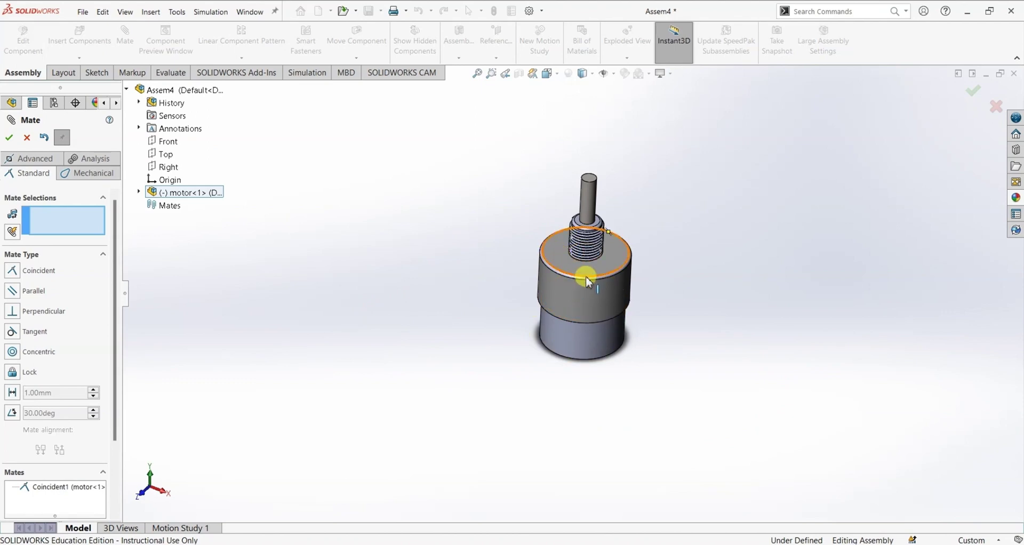
pyautogui.moveTo(581, 367)
pyautogui.mouseDown(button='middle')
pyautogui.moveTo(582, 292)
pyautogui.moveTo(589, 356)
pyautogui.mouseUp(button='middle')
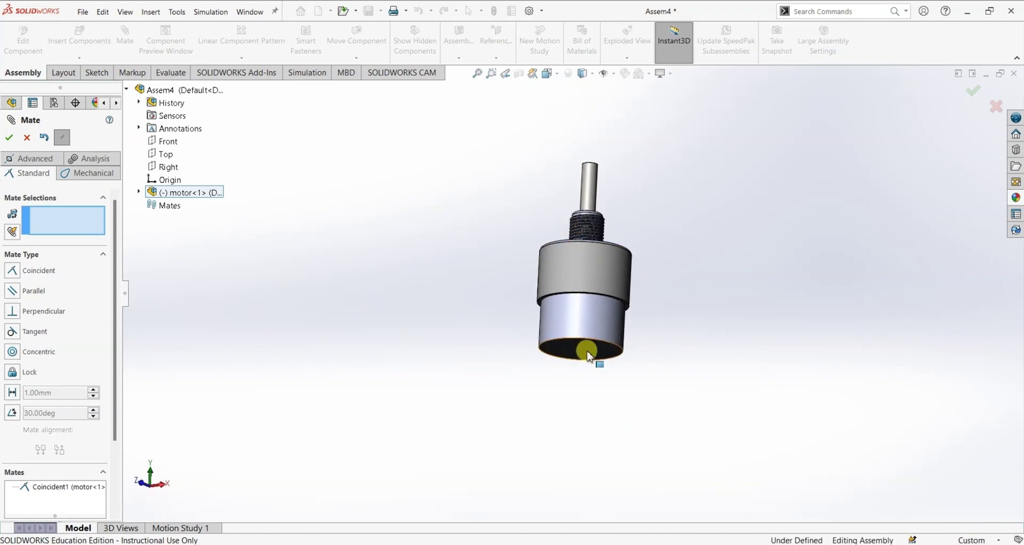
pyautogui.moveTo(461, 375); pyautogui.dragTo(407, 482, button='middle')
pyautogui.rightClick(48, 494)
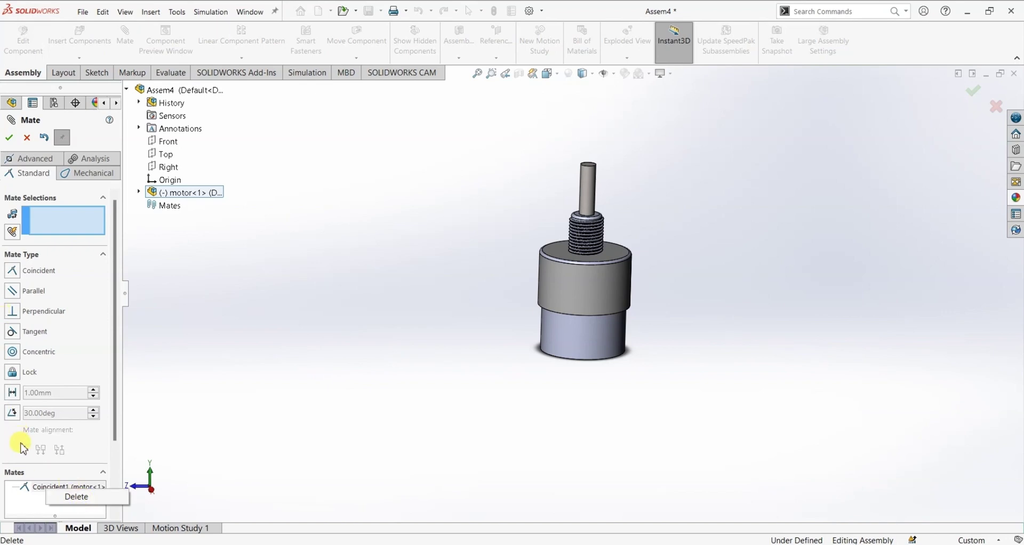
pyautogui.click(33, 144)
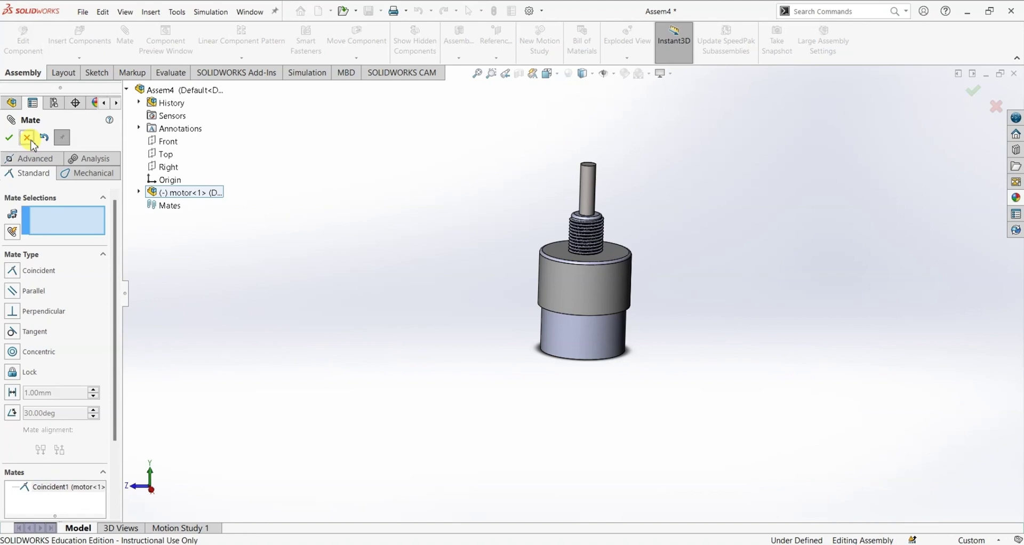
pyautogui.click(29, 141)
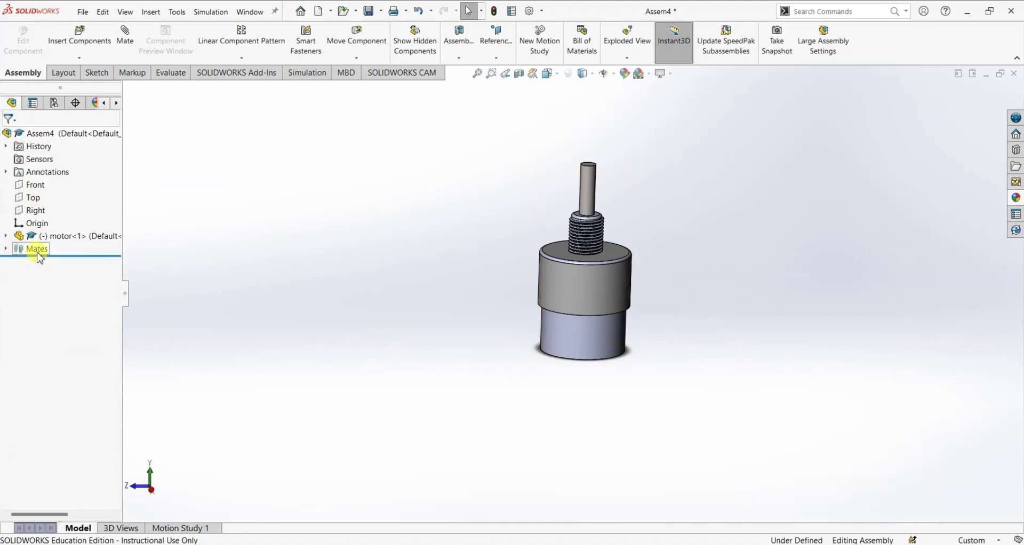
# - Edit the motor's coincident mate with the Top plane and change its type to parallel
pyautogui.click(6, 249)
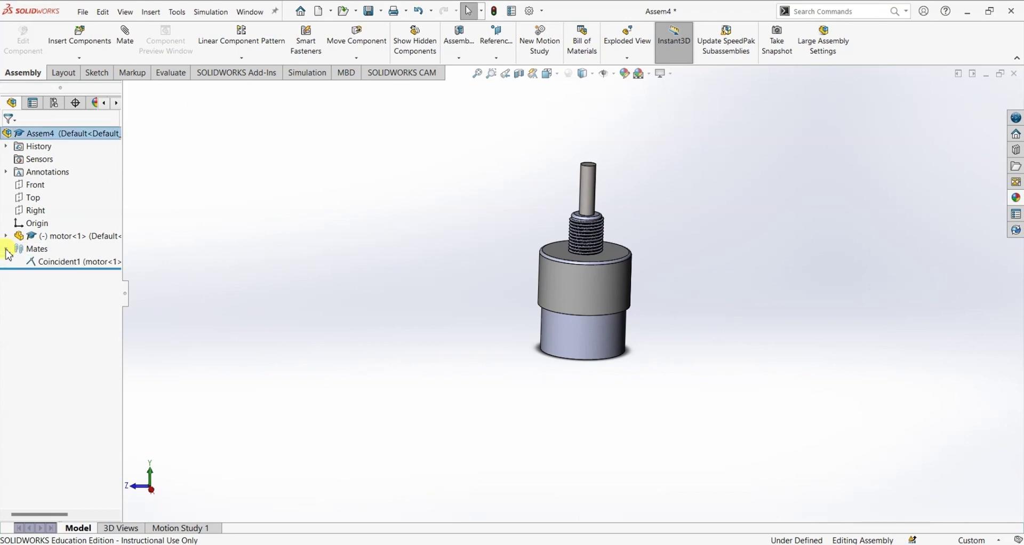
pyautogui.rightClick(62, 266)
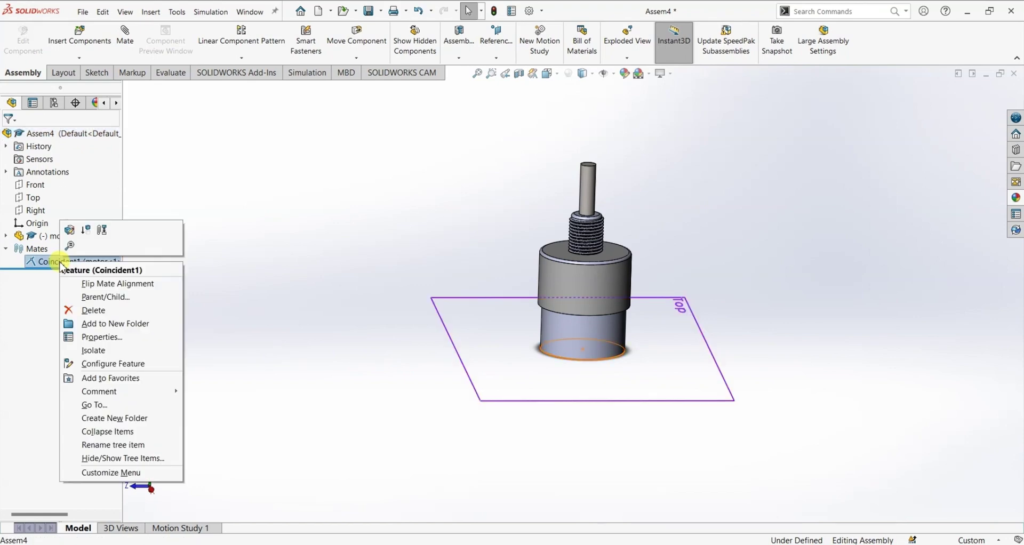
pyautogui.click(70, 231)
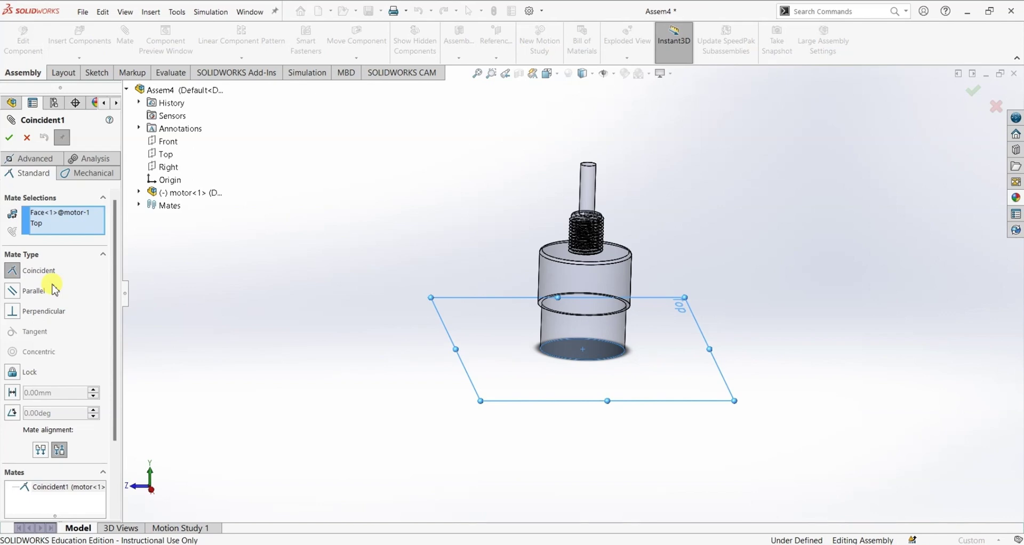
pyautogui.click(13, 291)
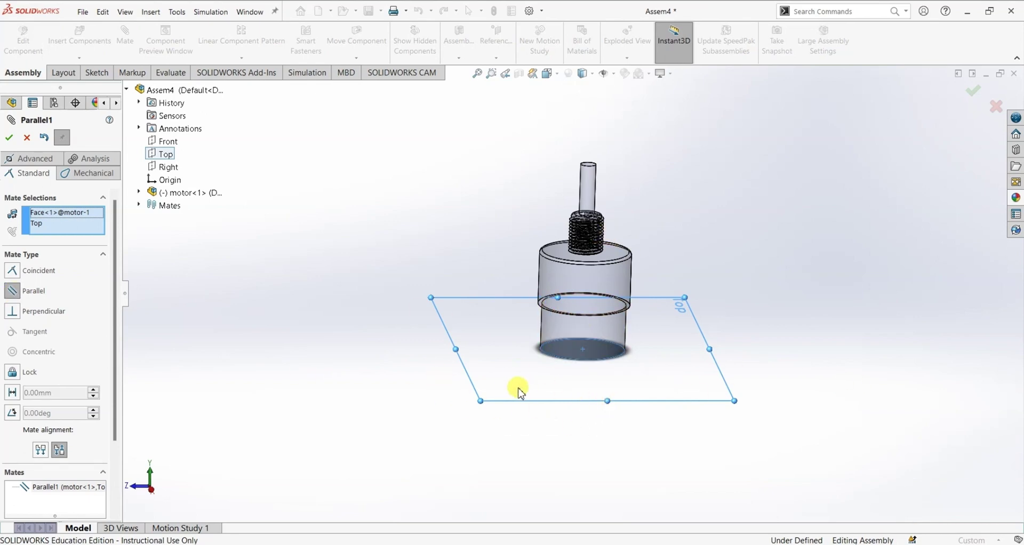
pyautogui.click(11, 137)
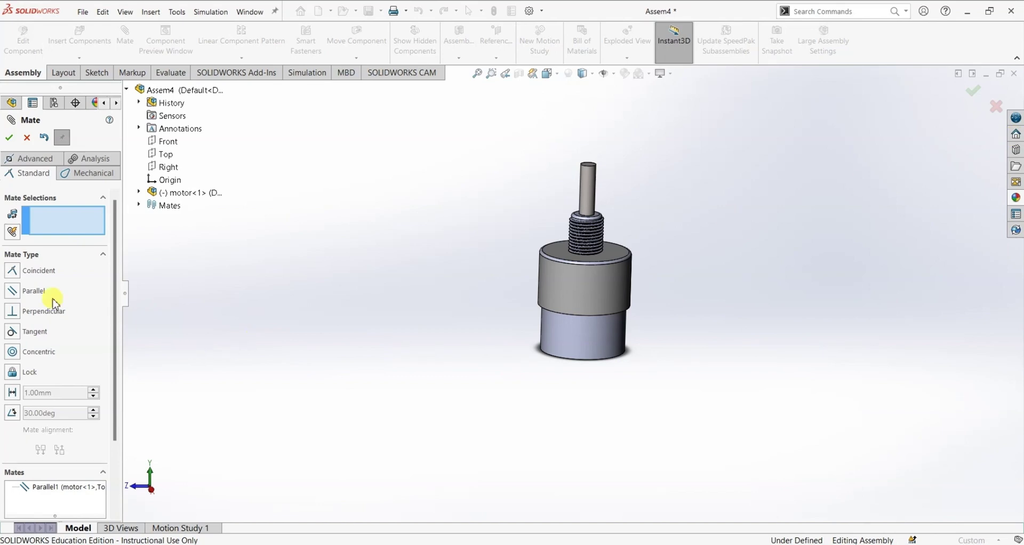
pyautogui.click(27, 137)
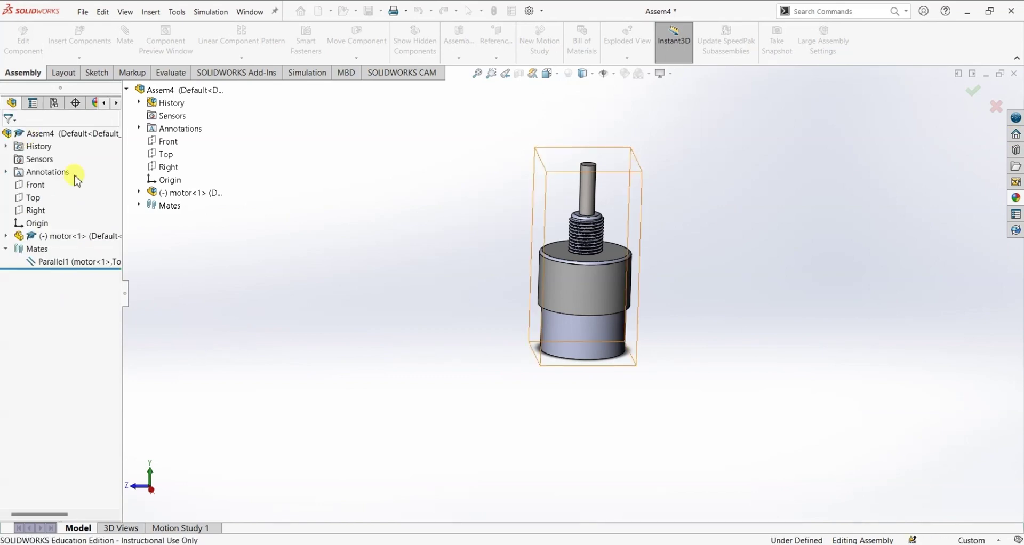
# - Edit the motor's parallel mate with the Top plane and try the perpendicular mate type
pyautogui.rightClick(46, 264)
pyautogui.click(53, 230)
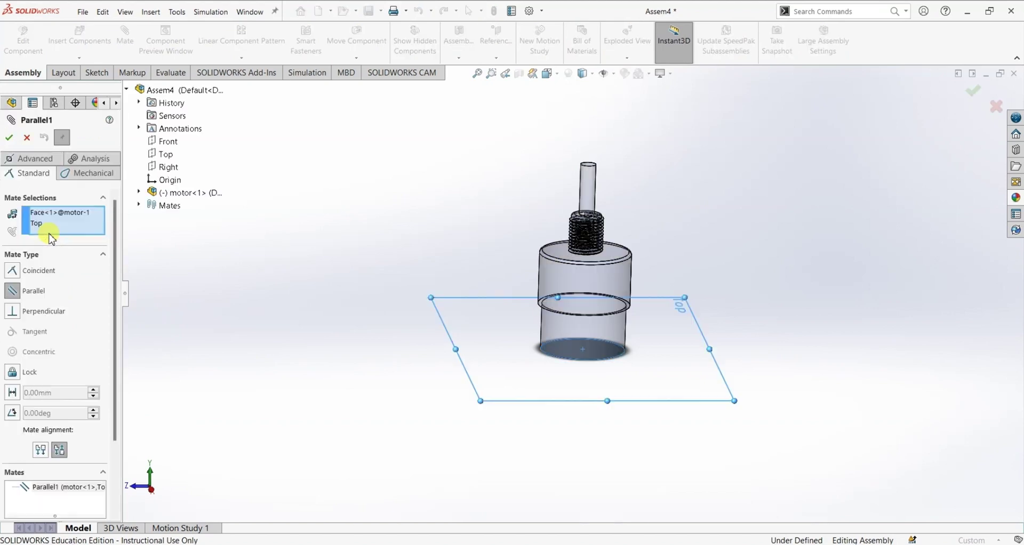
pyautogui.click(7, 314)
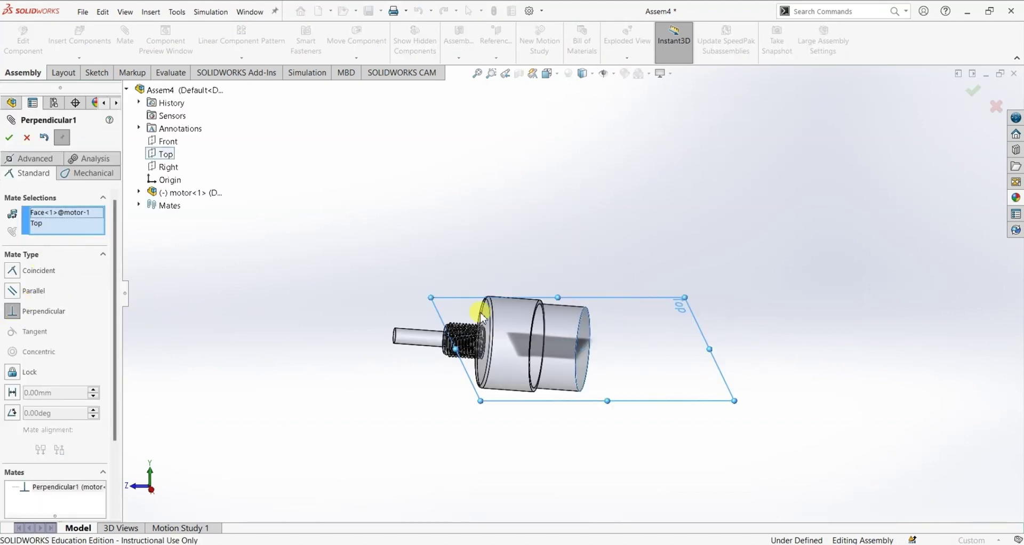
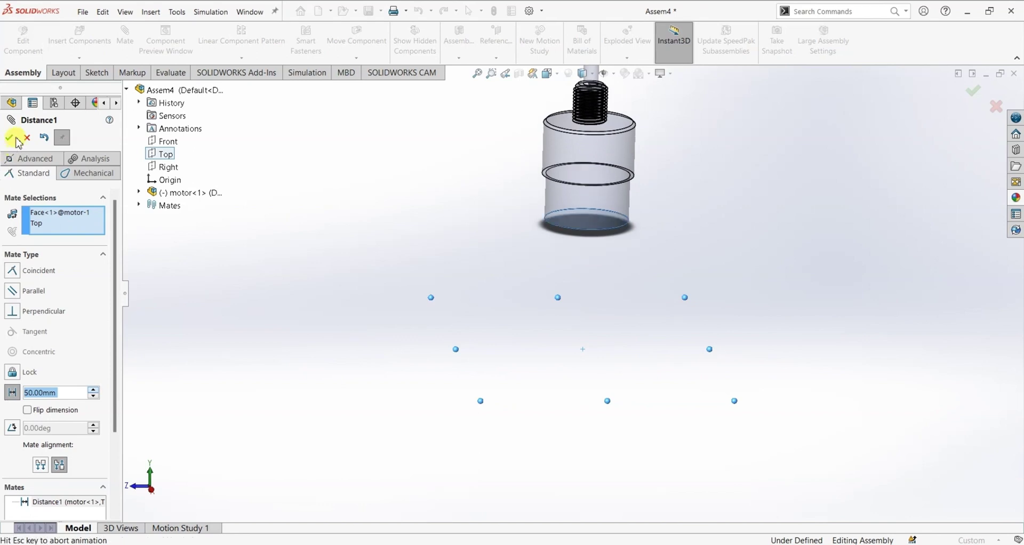
# - Change the motor's mate with the Top plane to a 90 mm distance and leave the Mate command
pyautogui.press('Up')
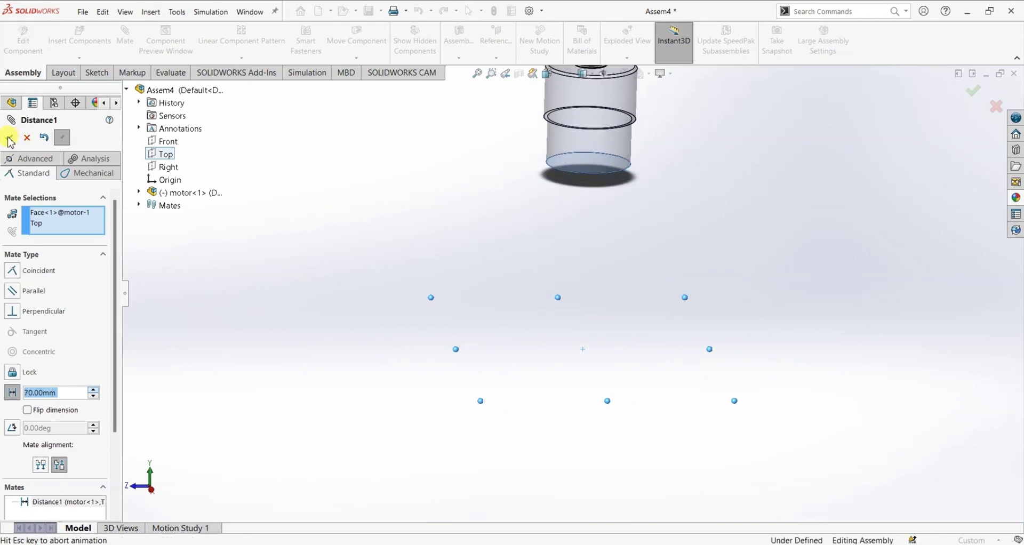
pyautogui.press('Up')
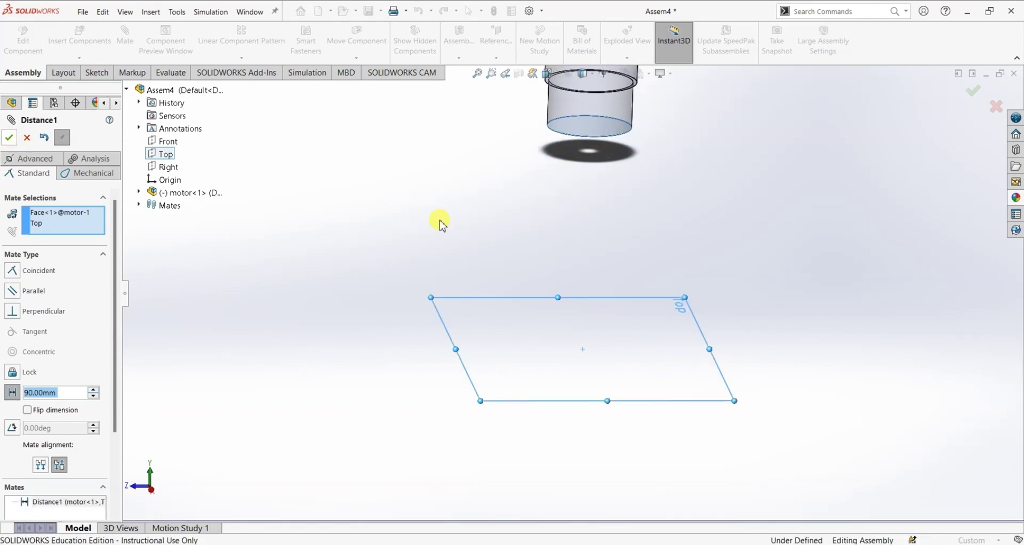
pyautogui.scroll(3, 478, 219)
pyautogui.click(9, 137)
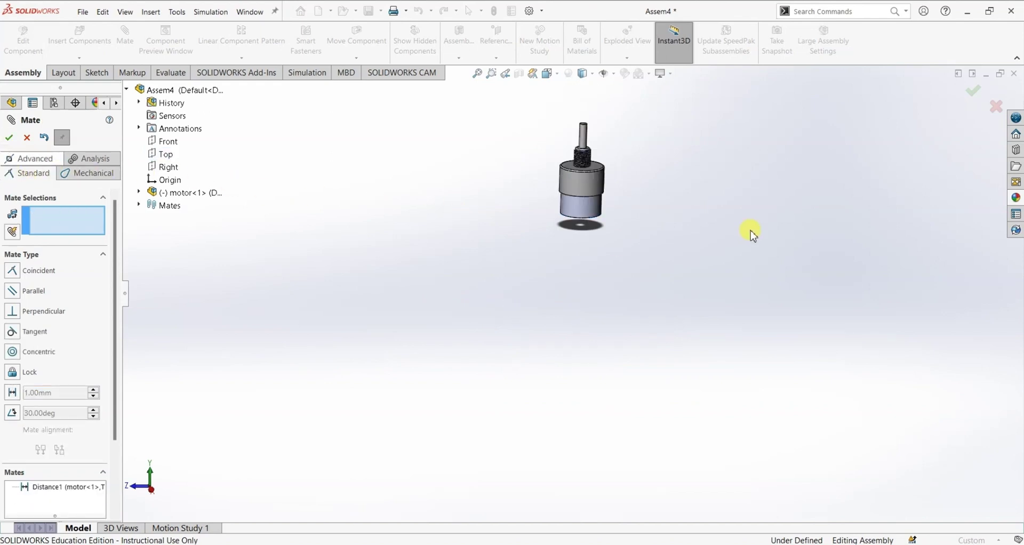
pyautogui.scroll(-3, 730, 227)
pyautogui.scroll(2, 480, 201)
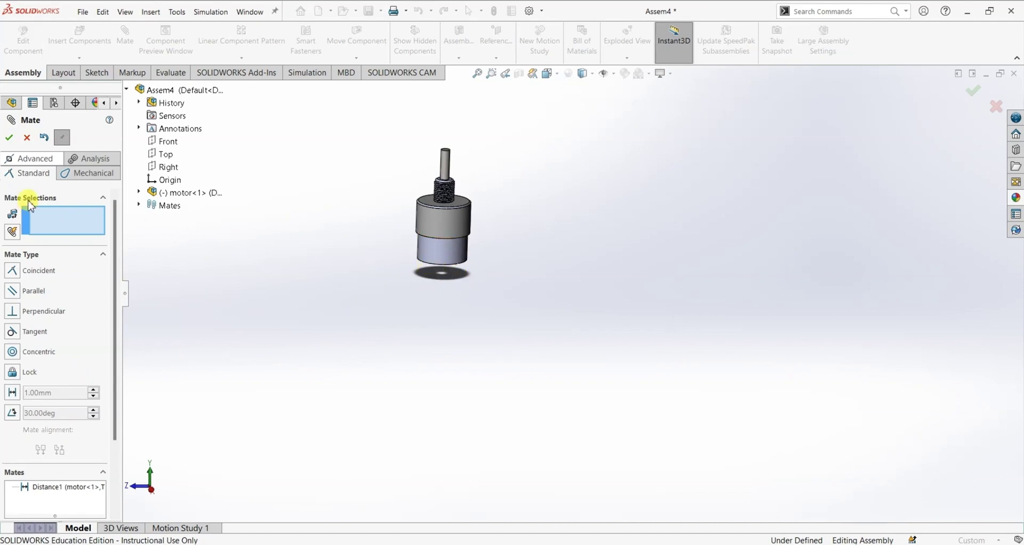
pyautogui.click(27, 138)
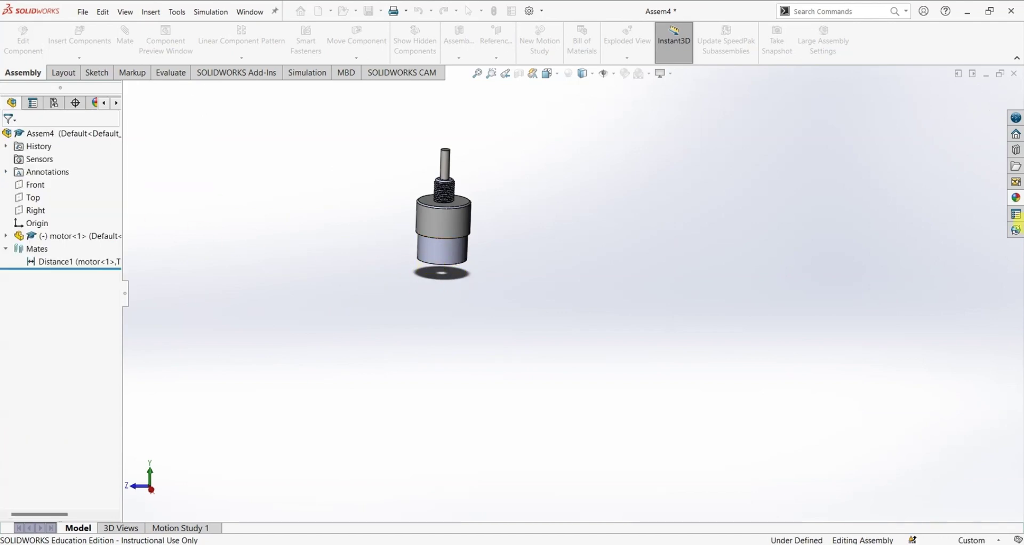
# - Edit the motor's distance mate with the Top plane and try the coincident type
pyautogui.rightClick(59, 262)
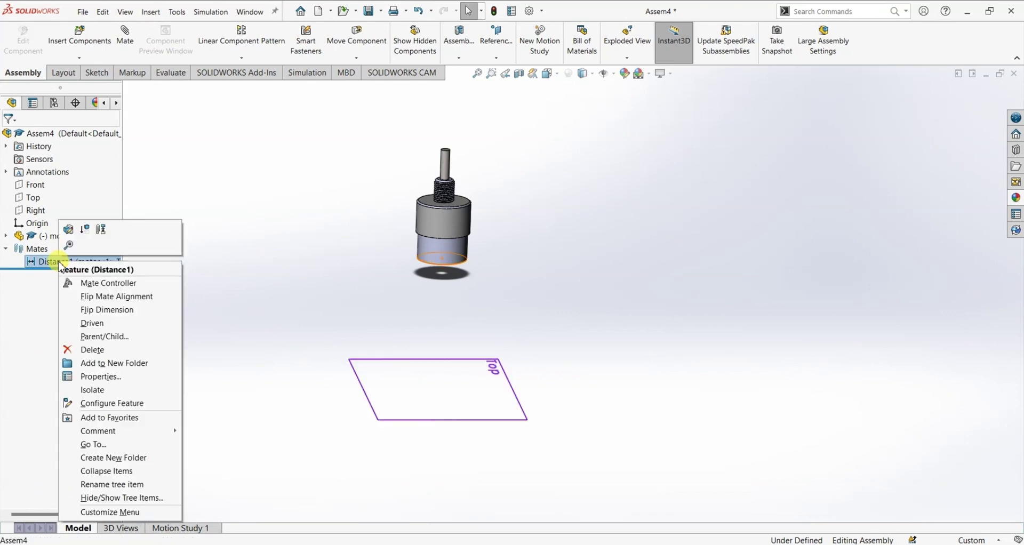
pyautogui.click(68, 229)
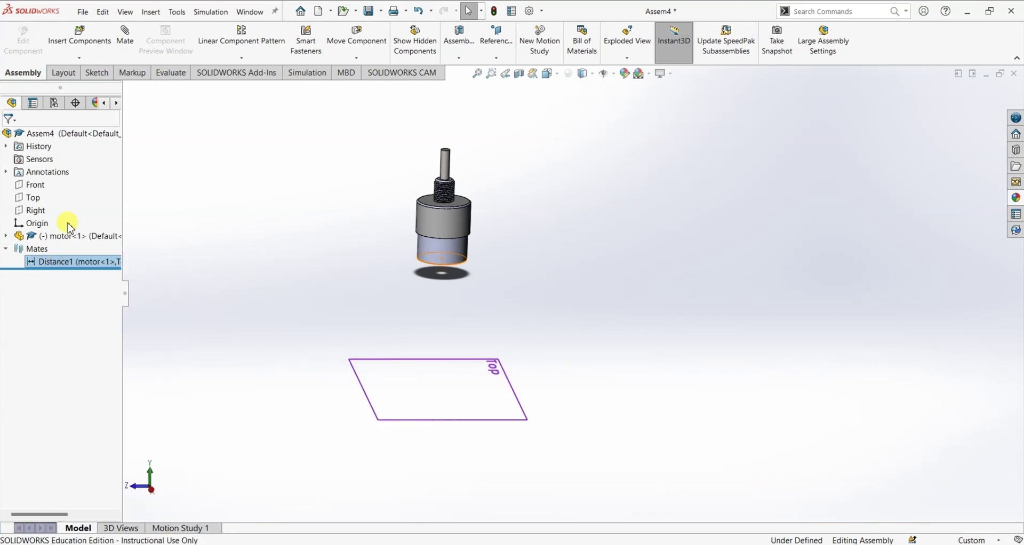
pyautogui.doubleClick(68, 264)
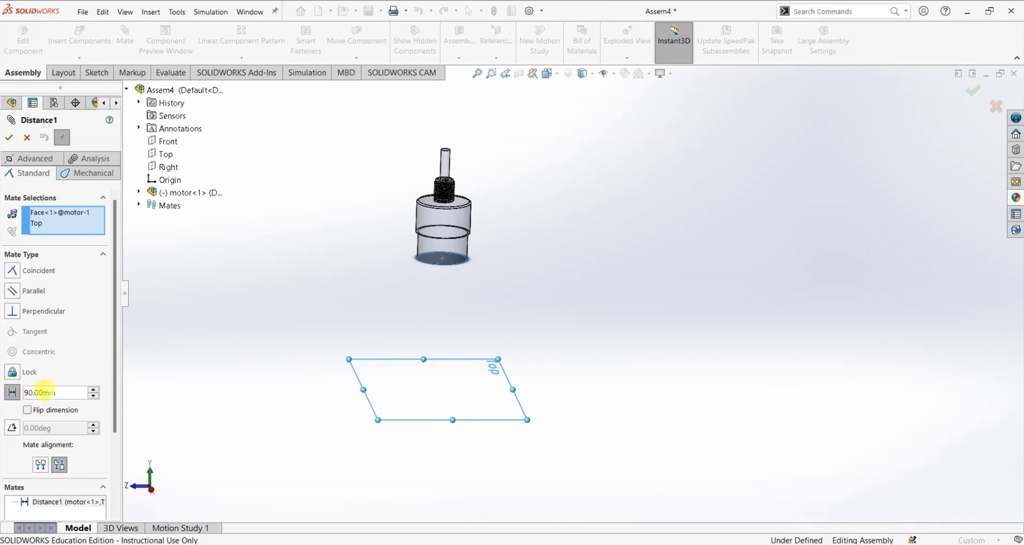
pyautogui.click(12, 394)
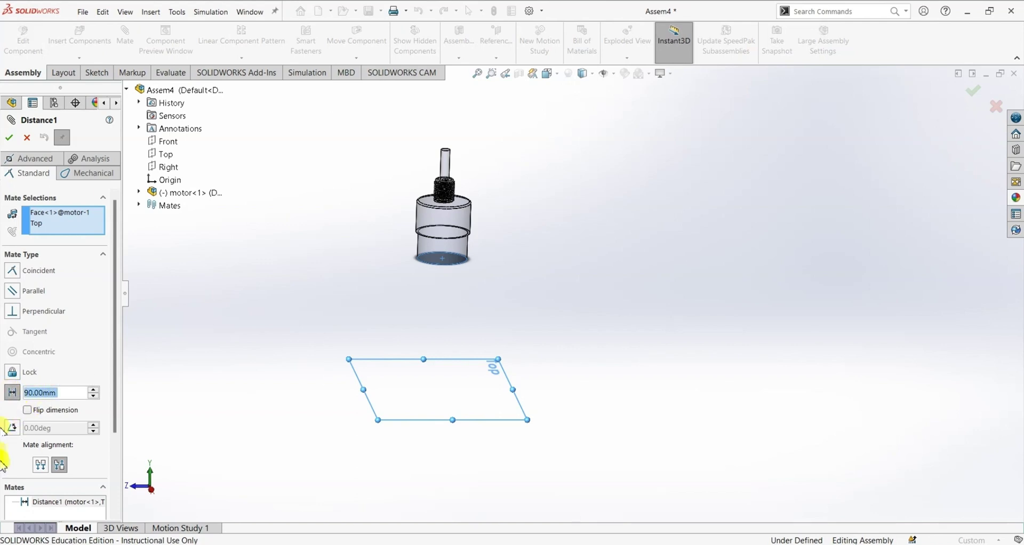
pyautogui.click(12, 270)
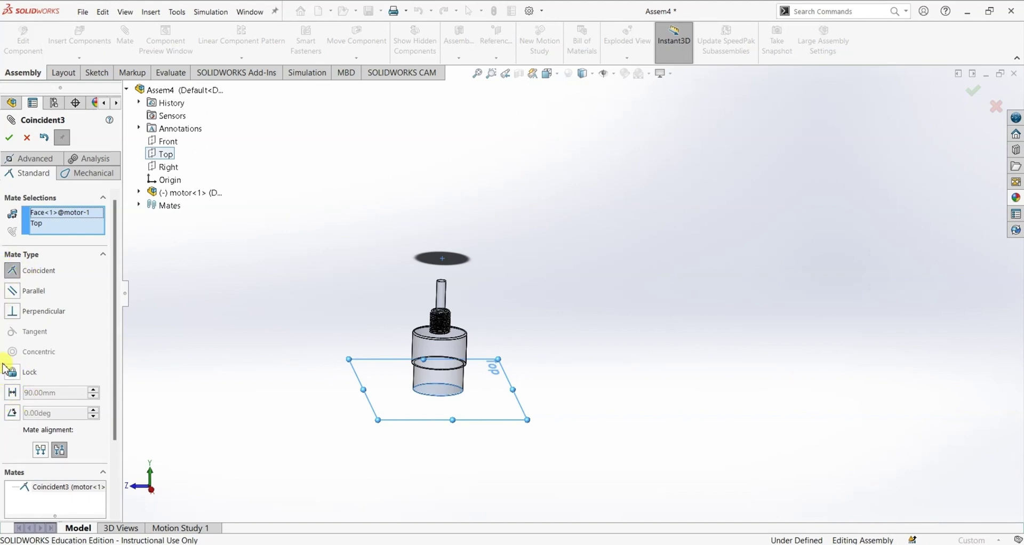
# - Try a 45° angle mate to the Top plane with flipped dimension and anti-aligned alignment, and cancel the edit
pyautogui.click(10, 417)
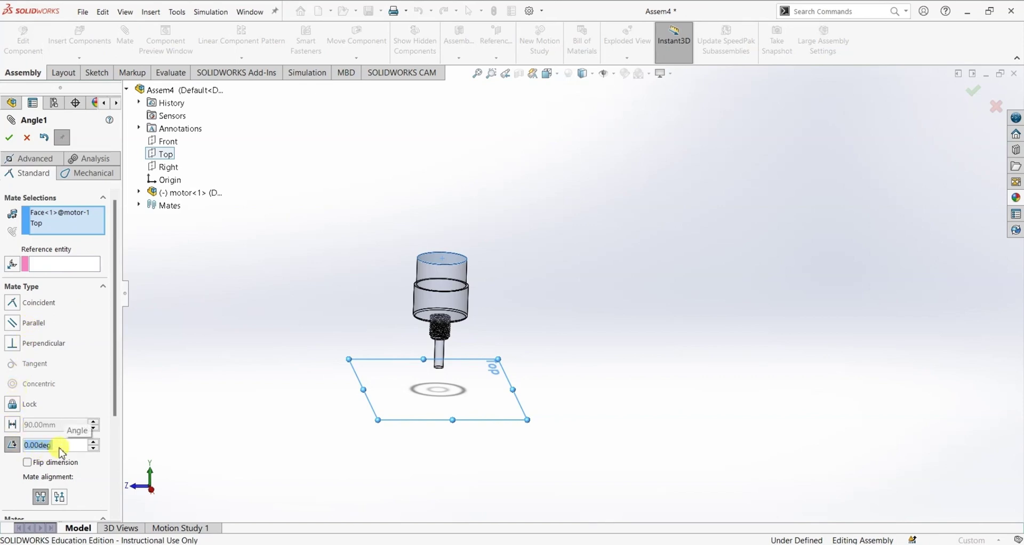
pyautogui.write('45')
pyautogui.press('Return')
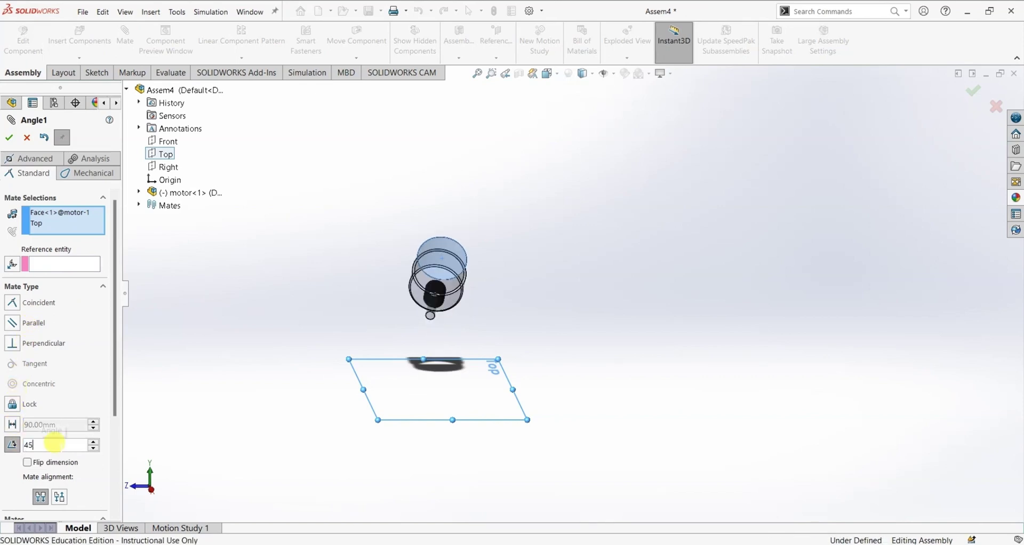
pyautogui.moveTo(629, 361); pyautogui.dragTo(476, 323, button='middle')
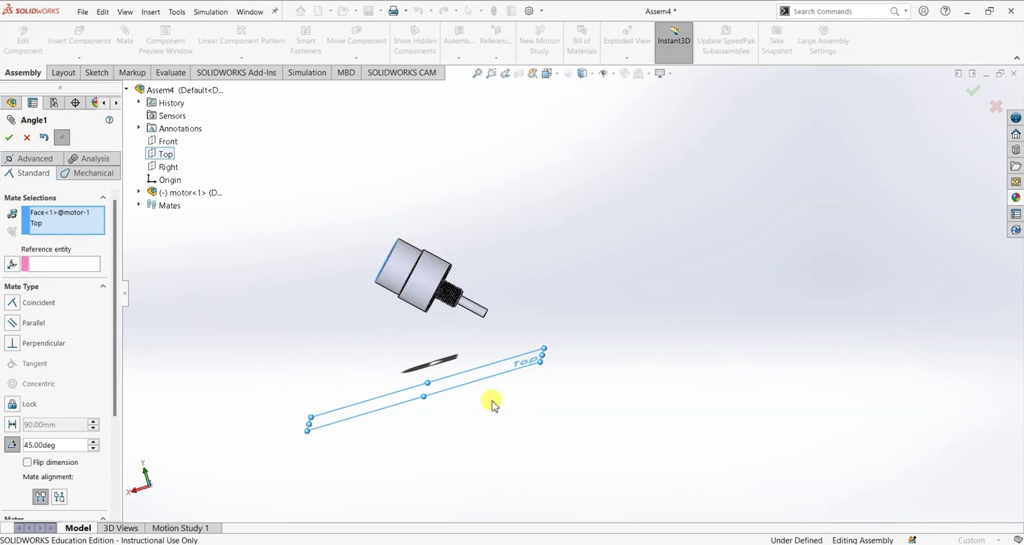
pyautogui.click(27, 462)
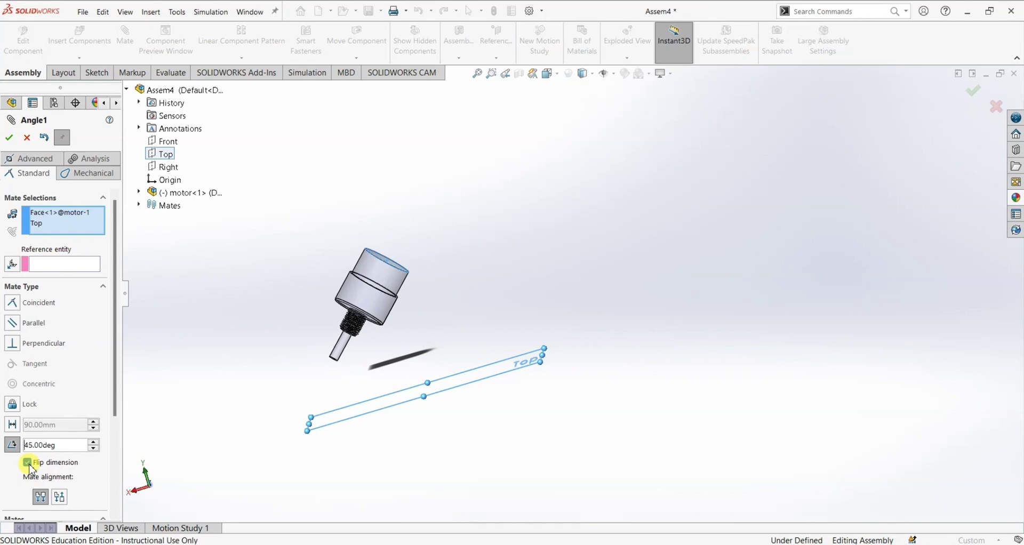
pyautogui.click(59, 497)
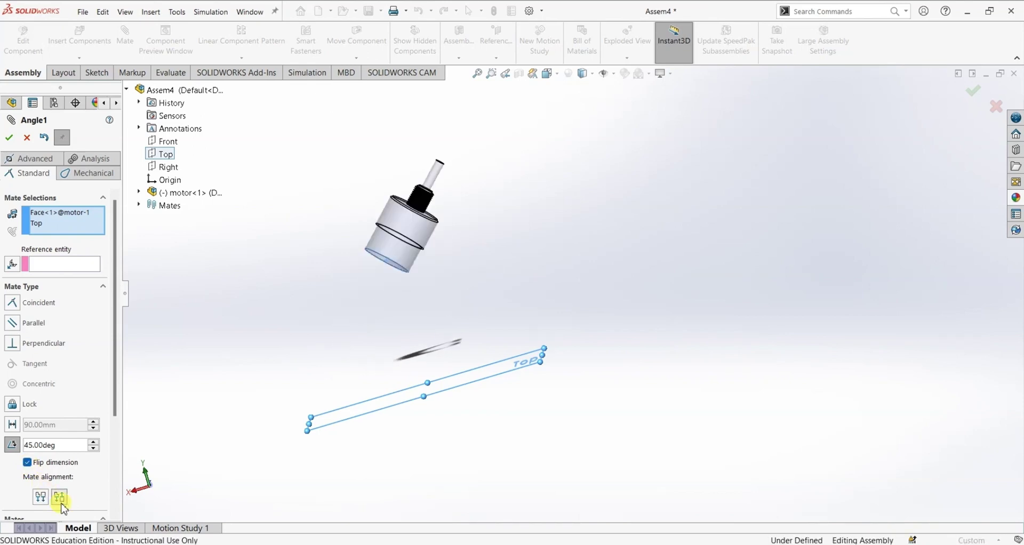
pyautogui.click(27, 137)
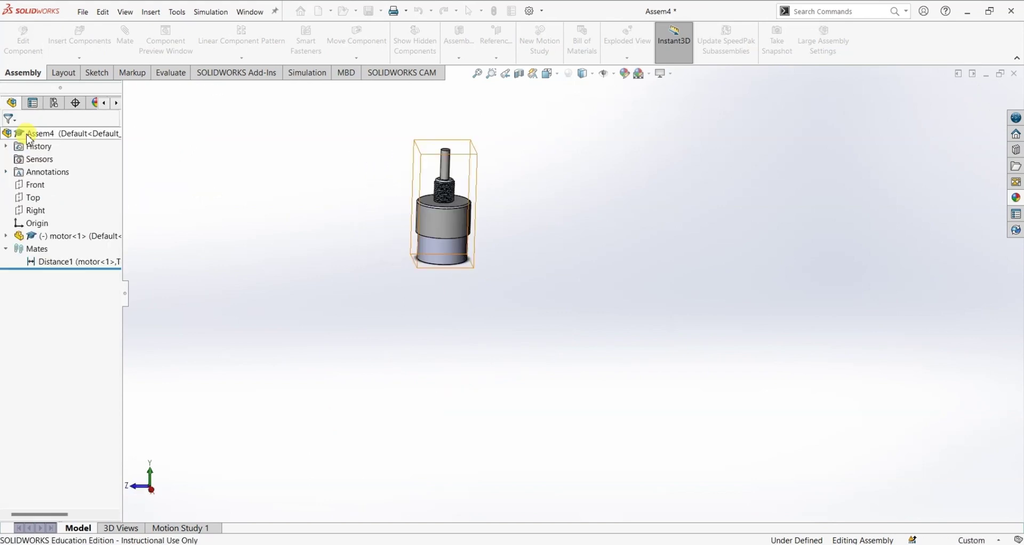
# - Edit the motor's distance mate with the Top plane, change its type to coincident, and leave the Mate command
pyautogui.rightClick(73, 262)
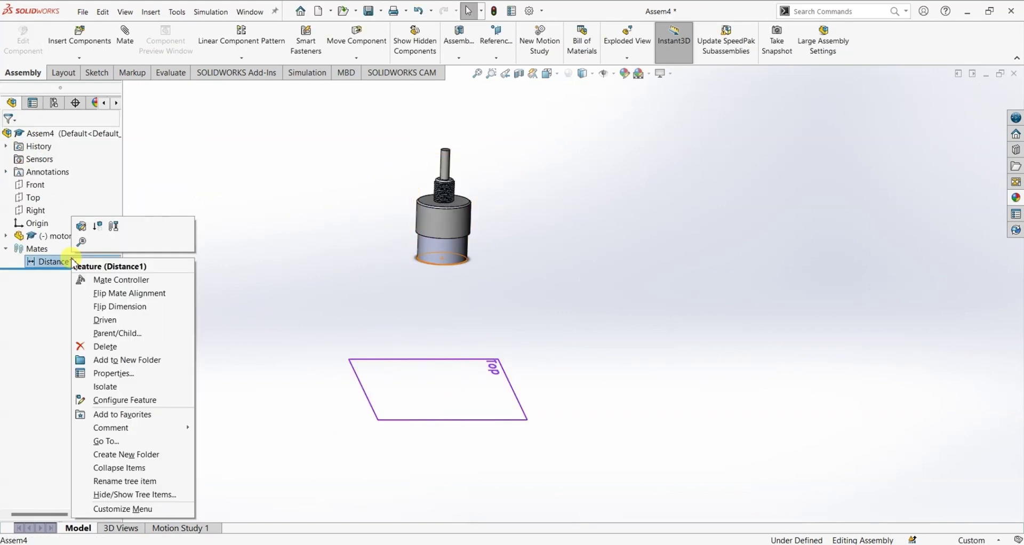
pyautogui.click(81, 229)
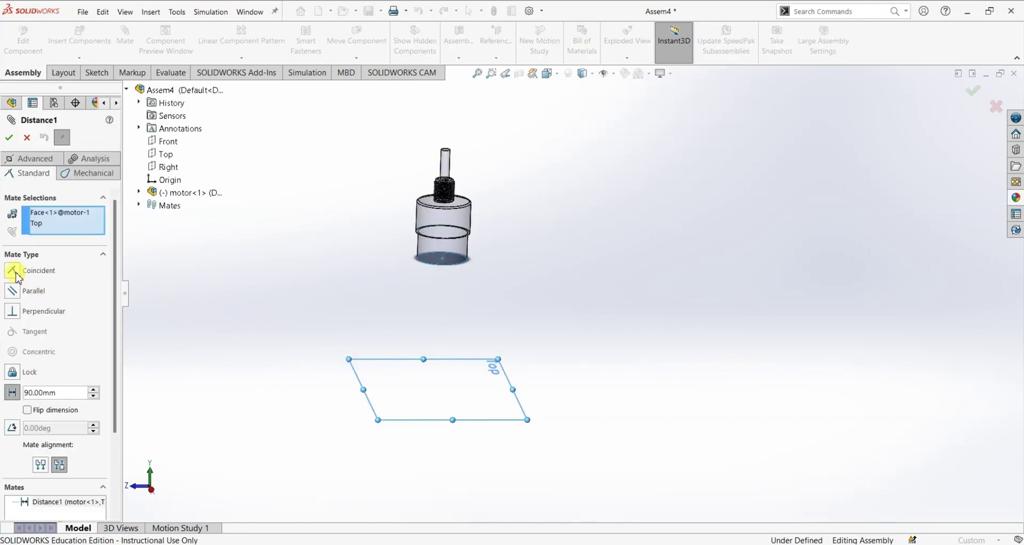
pyautogui.click(12, 270)
pyautogui.click(8, 138)
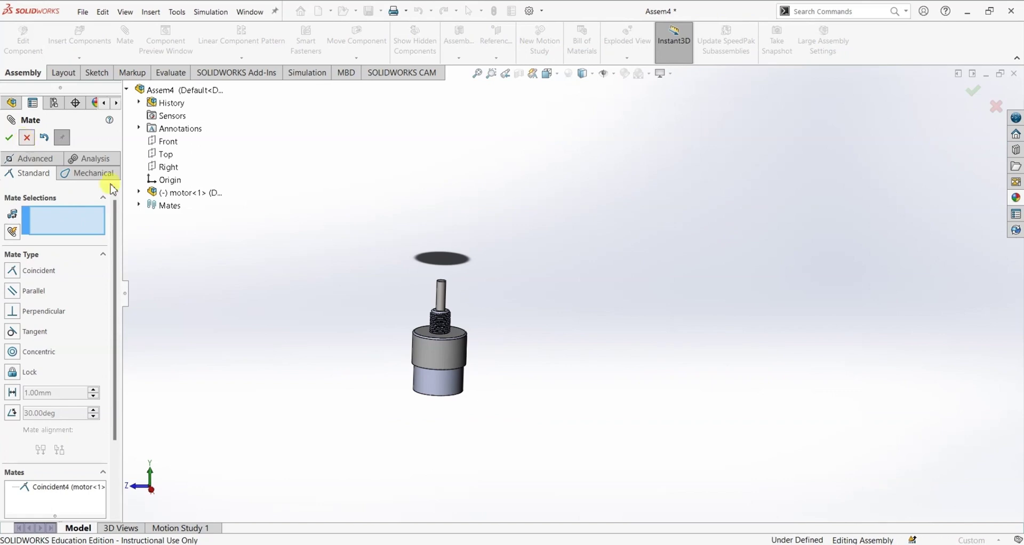
pyautogui.click(27, 139)
# - Edit the motor's coincident mate in the isometric view, try the aligned alignment, and restore the anti-aligned one
pyautogui.click(556, 75)
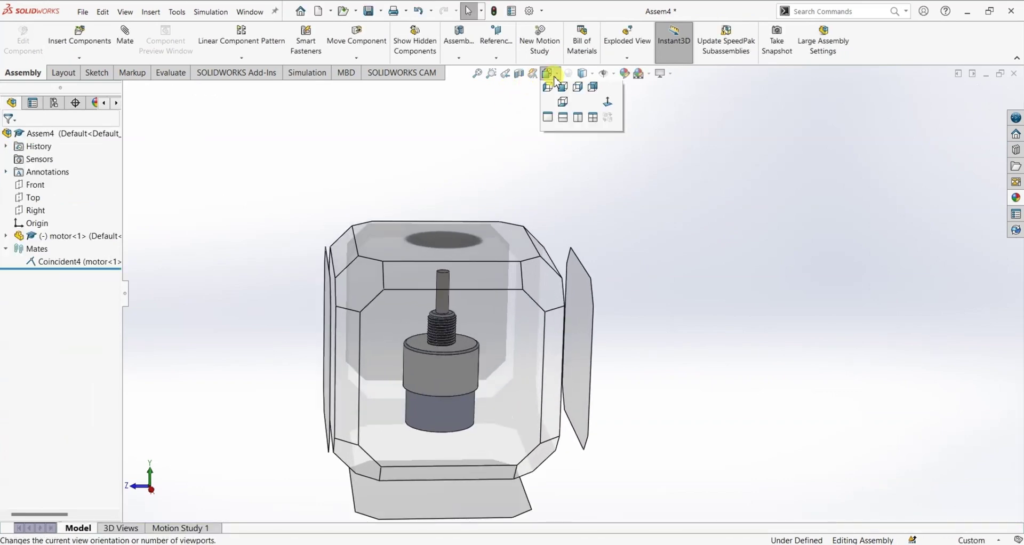
pyautogui.click(607, 87)
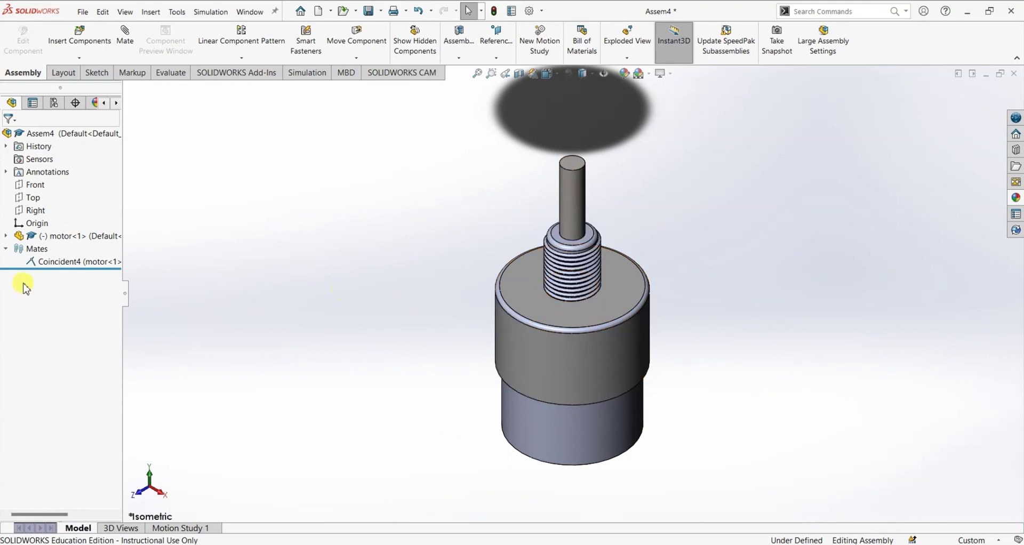
pyautogui.rightClick(65, 262)
pyautogui.click(68, 224)
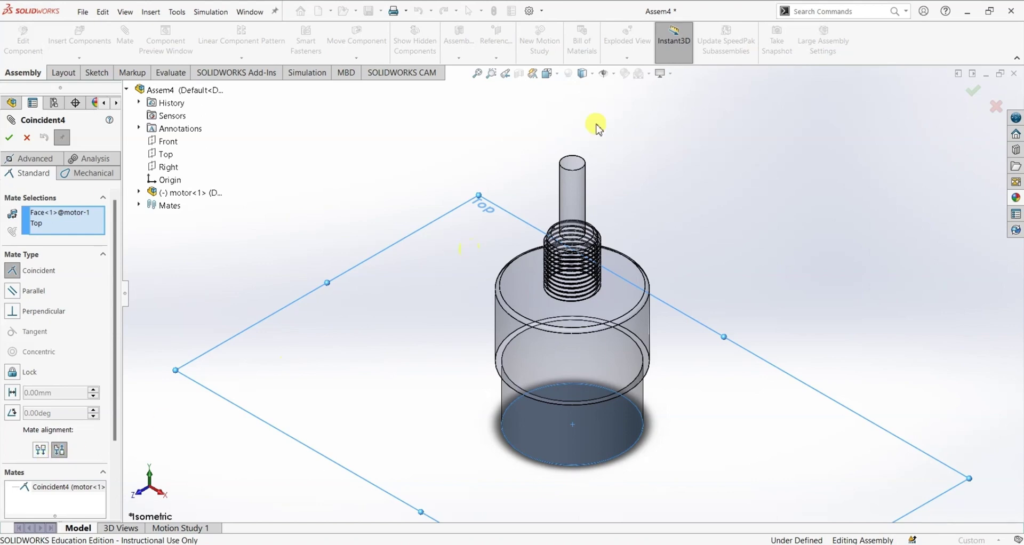
pyautogui.press('z')
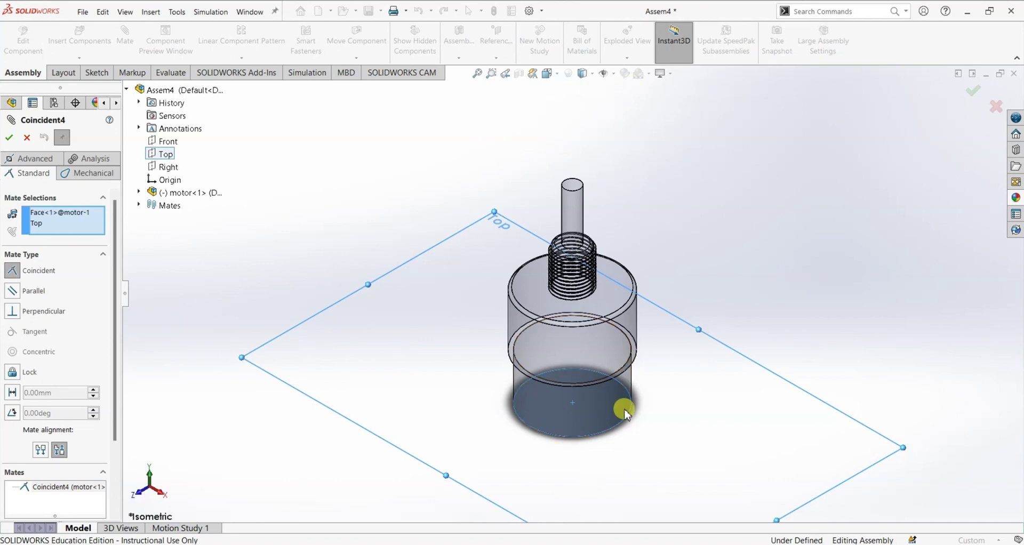
pyautogui.click(48, 453)
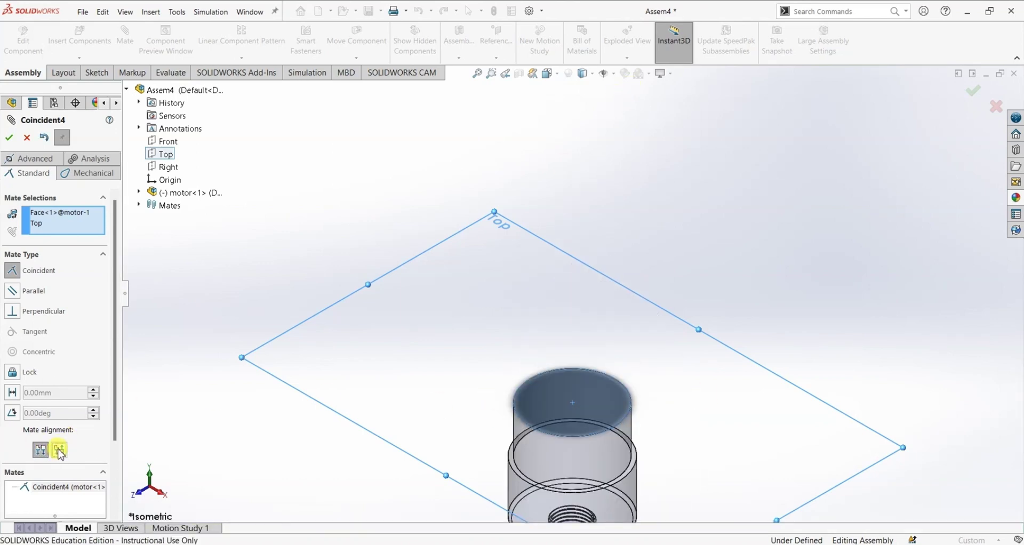
pyautogui.click(60, 451)
pyautogui.click(9, 138)
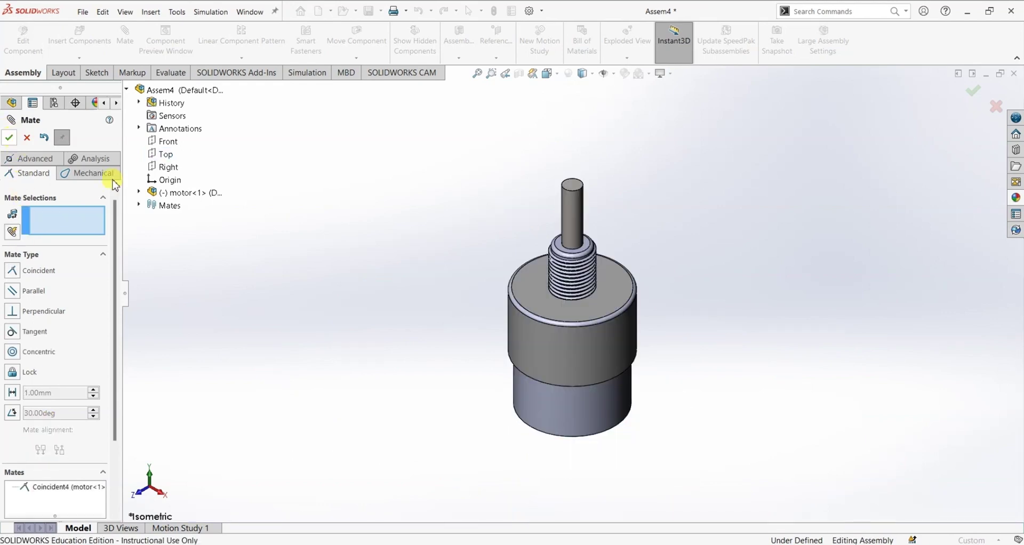
# - Leave the Mate command and display the motor in the isometric view
pyautogui.scroll(2, 686, 304)
pyautogui.scroll(-3, 690, 304)
pyautogui.scroll(3, 690, 304)
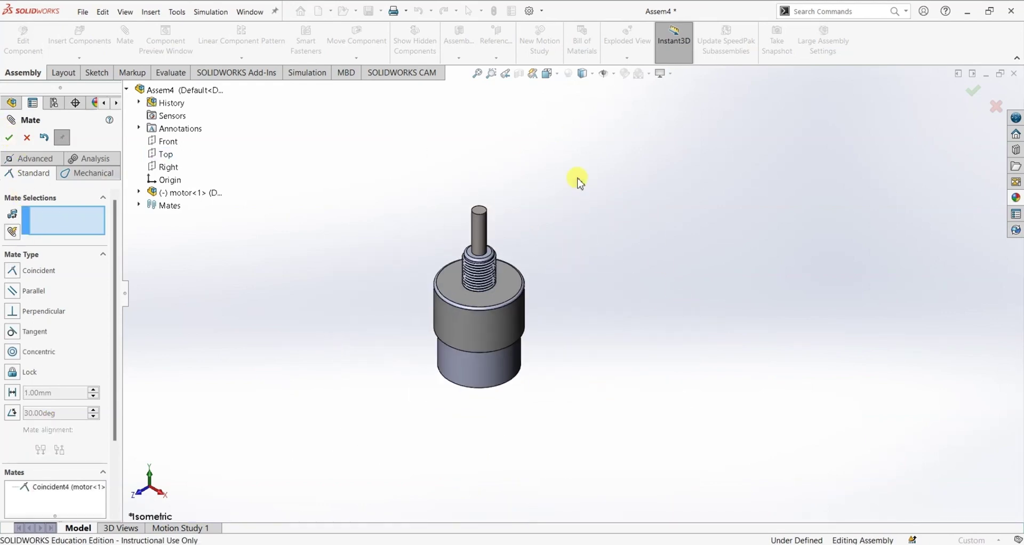
pyautogui.click(548, 73)
pyautogui.click(605, 105)
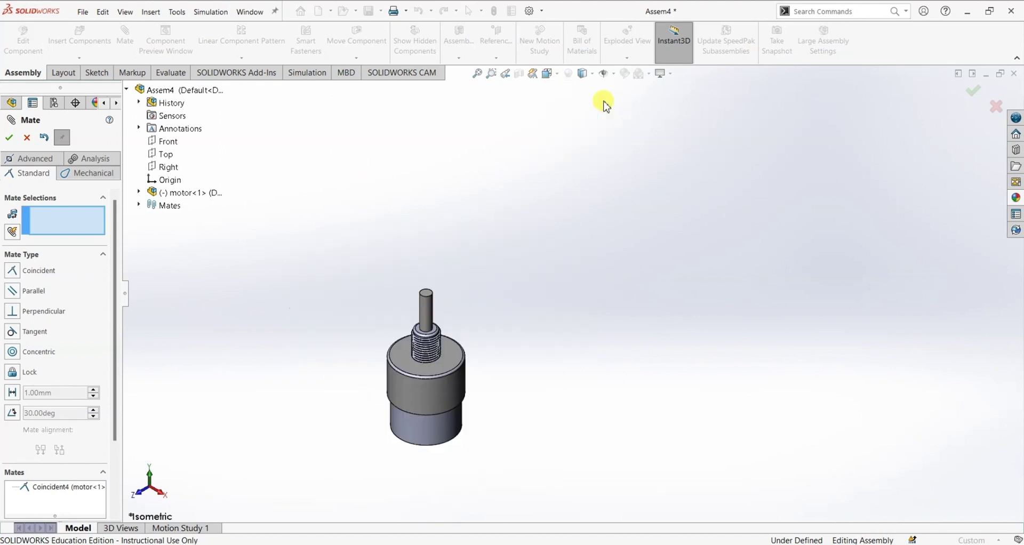
pyautogui.click(9, 143)
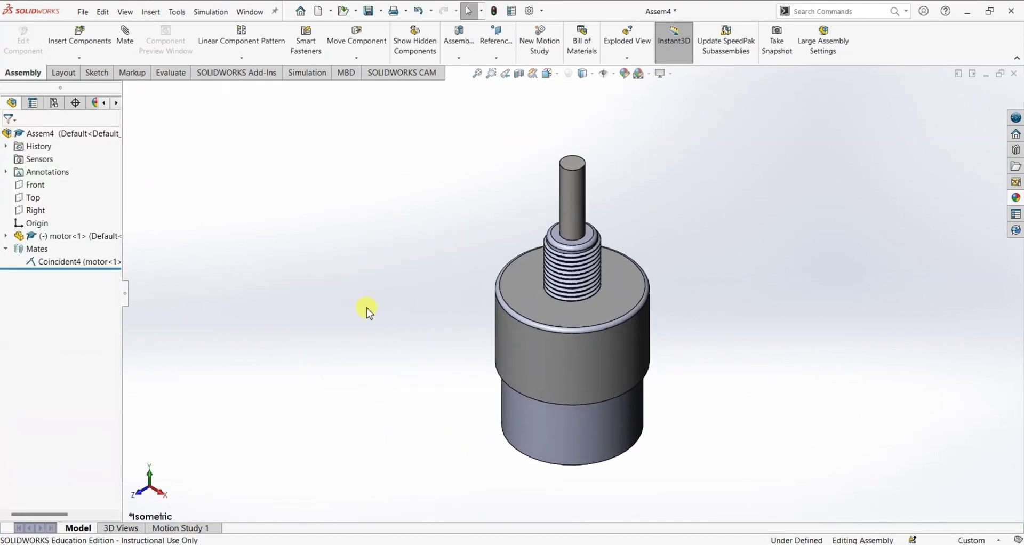
pyautogui.moveTo(469, 443); pyautogui.dragTo(449, 403, button='middle')
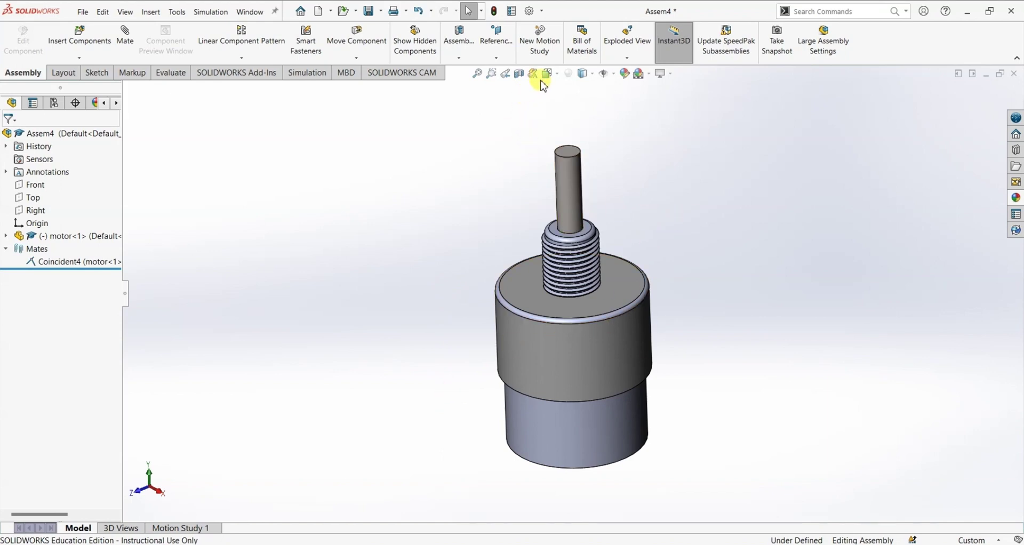
pyautogui.click(559, 77)
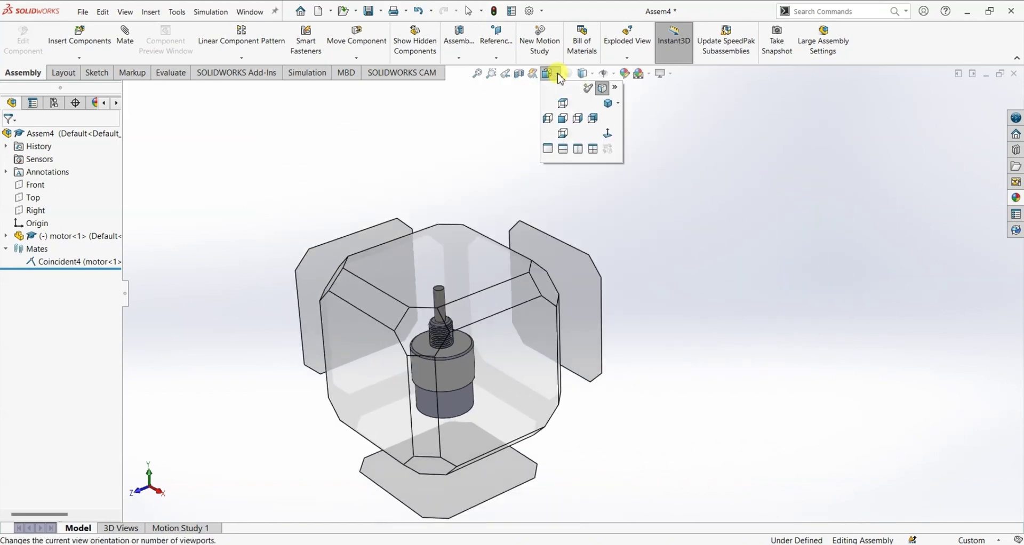
pyautogui.click(605, 106)
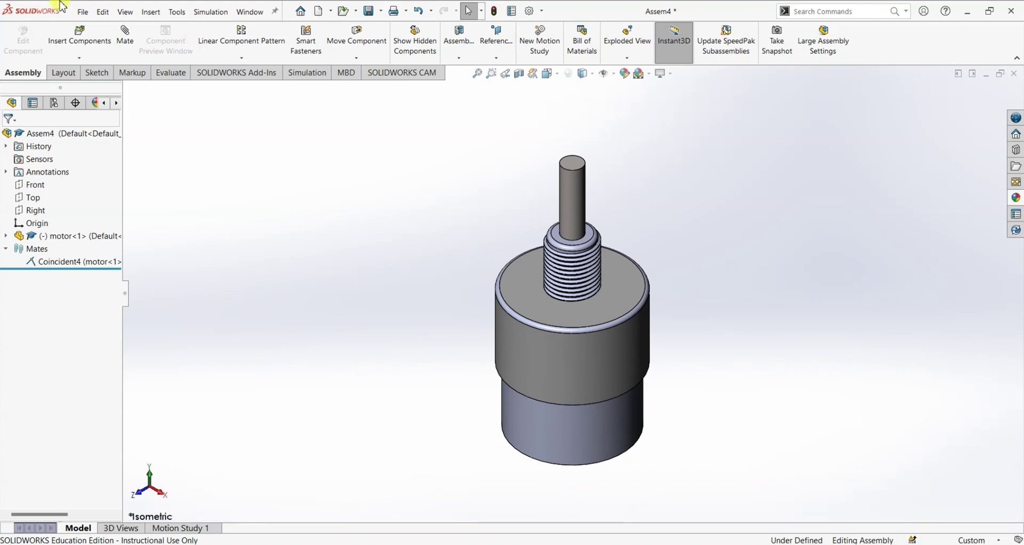
# - Insert the motorclamp part into the assembly and place it freely beside the motor
pyautogui.click(79, 33)
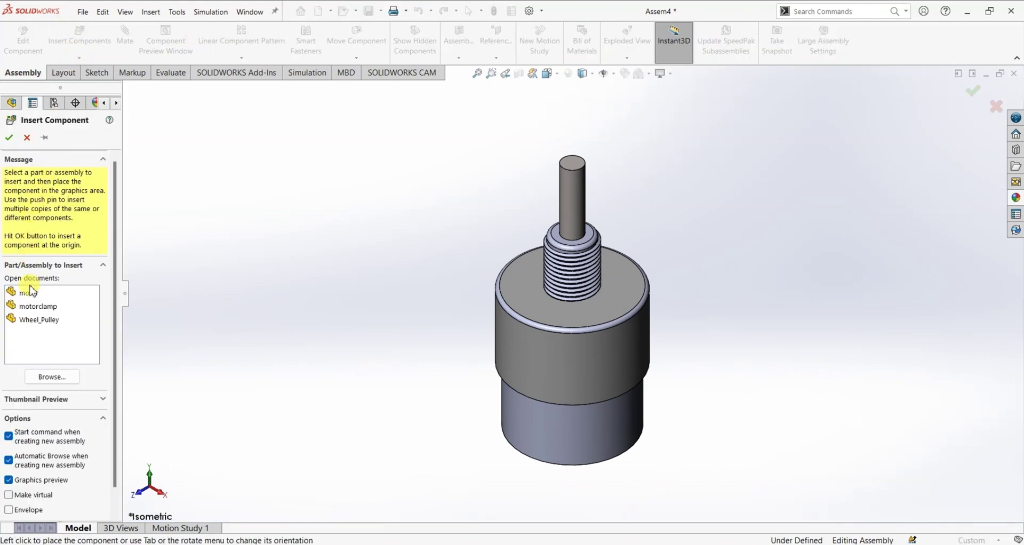
pyautogui.click(38, 306)
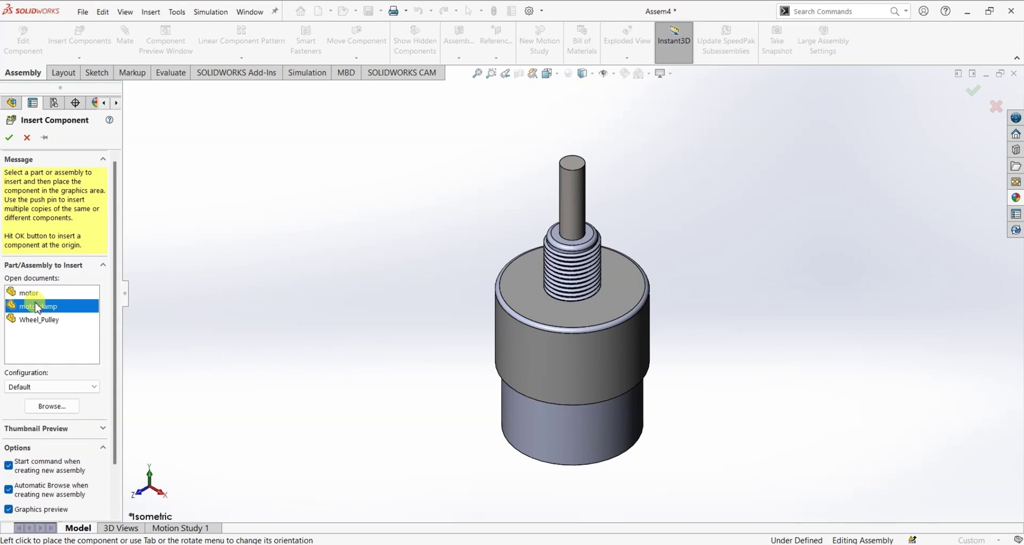
pyautogui.click(353, 260)
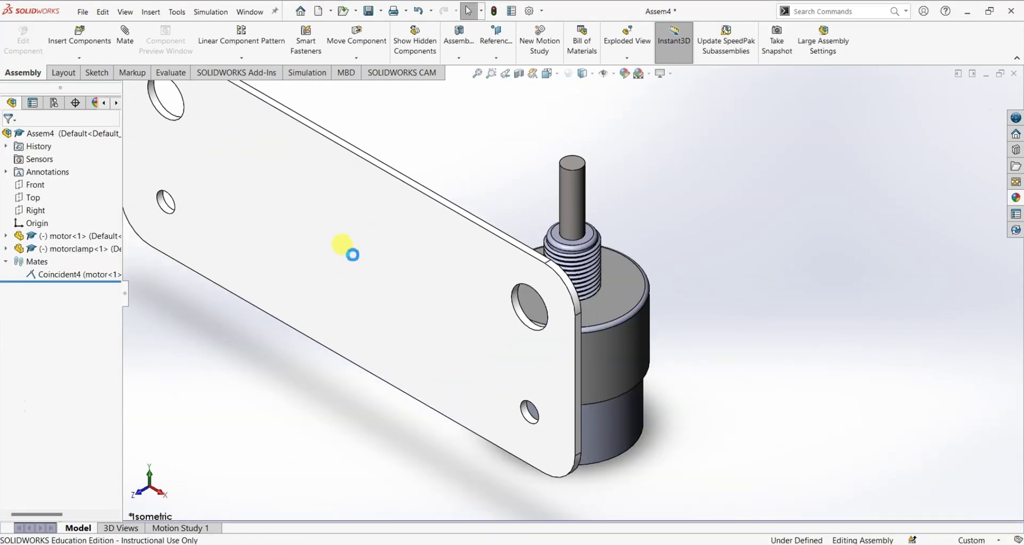
pyautogui.scroll(-3, 625, 267)
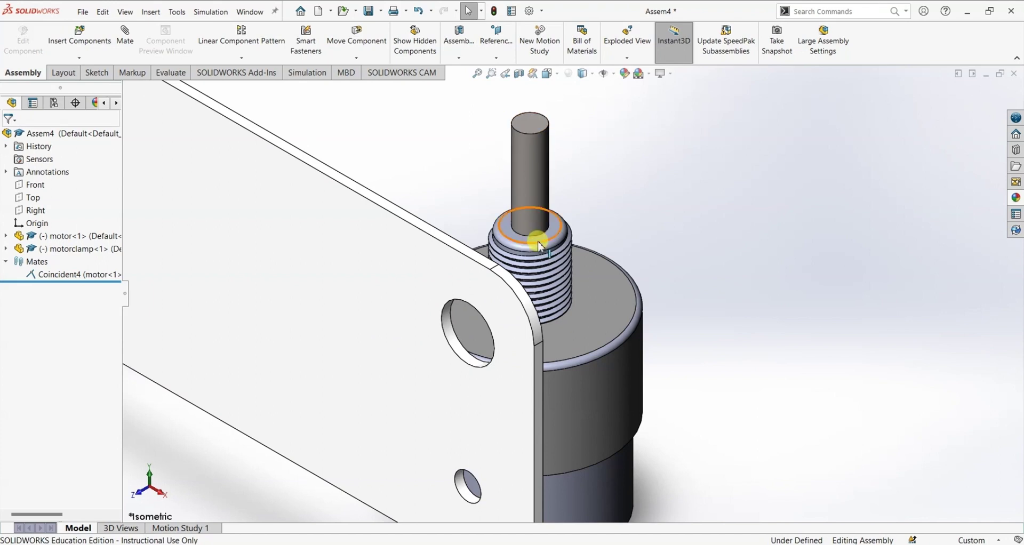
pyautogui.scroll(1, 728, 311)
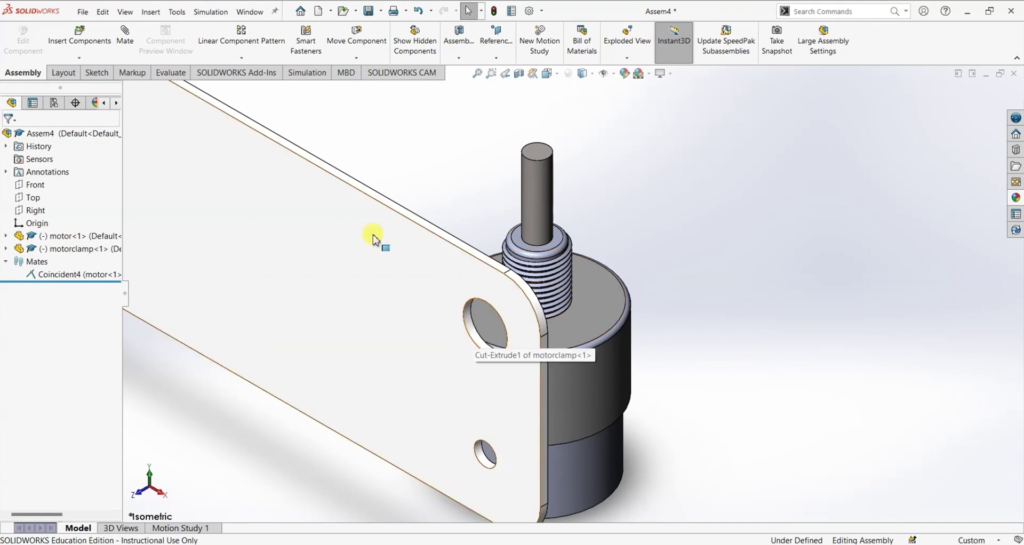
# - Mate the motorclamp's large hole concentric with the motor shaft, leave the Mate command, and fit the assembly in view
pyautogui.click(128, 43)
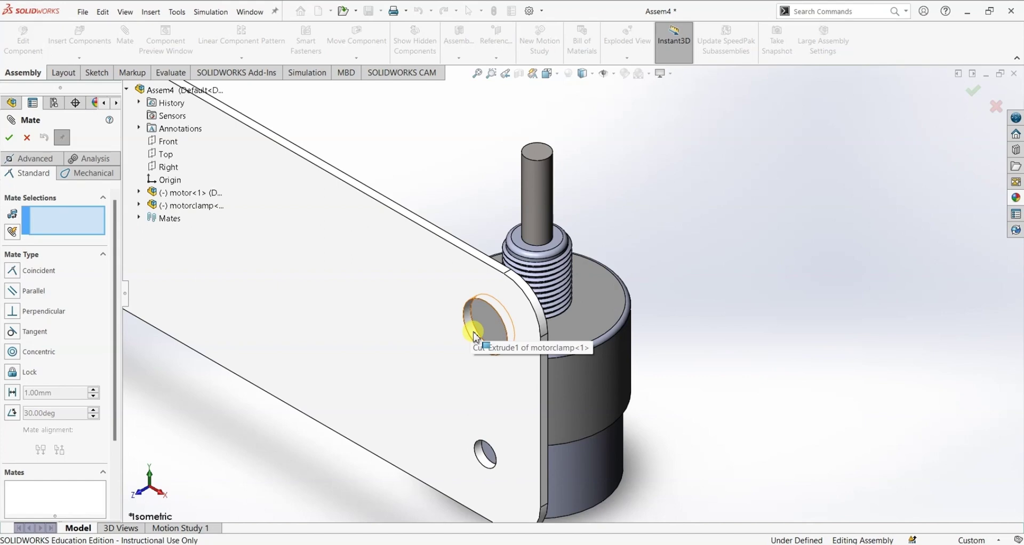
pyautogui.click(476, 337)
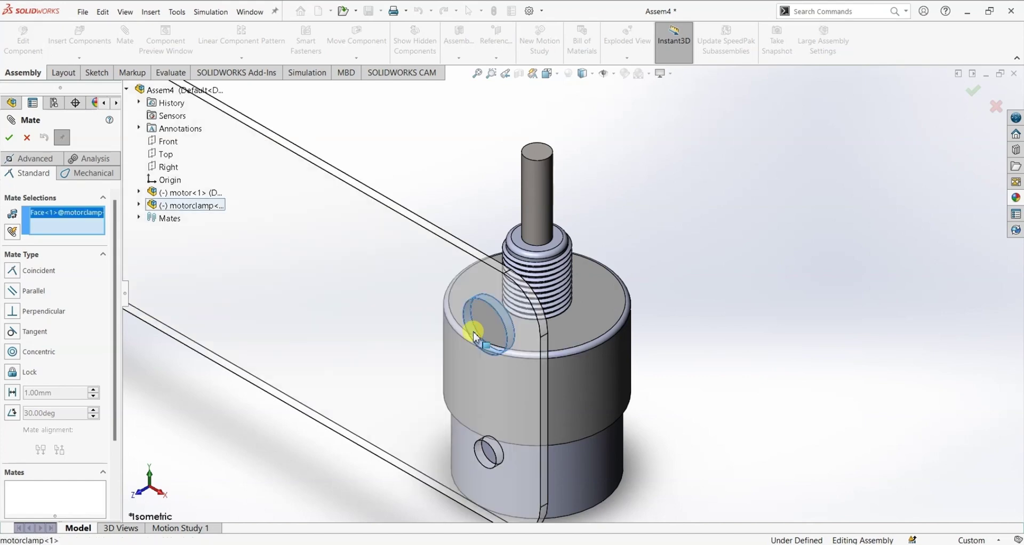
pyautogui.scroll(1, 769, 319)
pyautogui.scroll(-4, 537, 221)
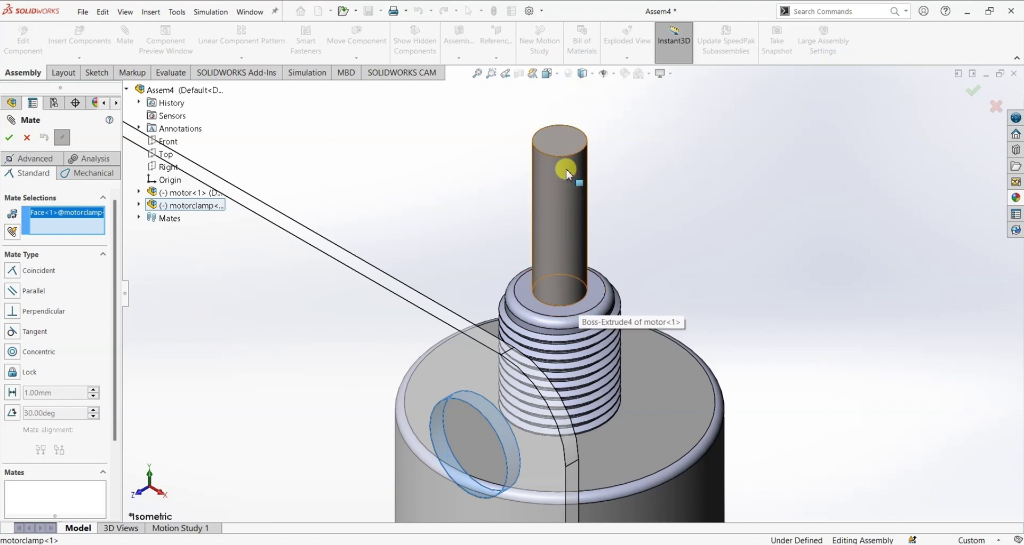
pyautogui.scroll(2, 569, 188)
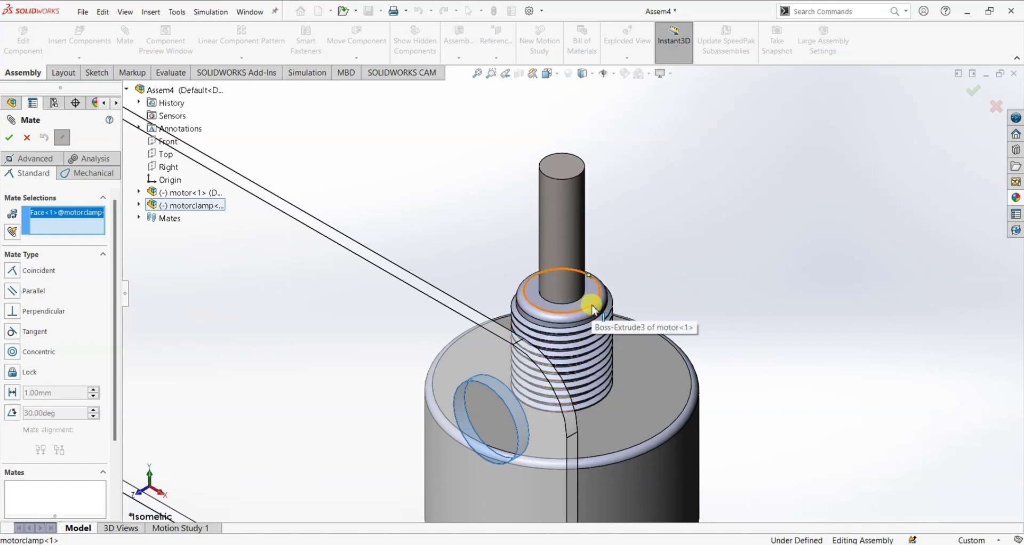
pyautogui.click(570, 219)
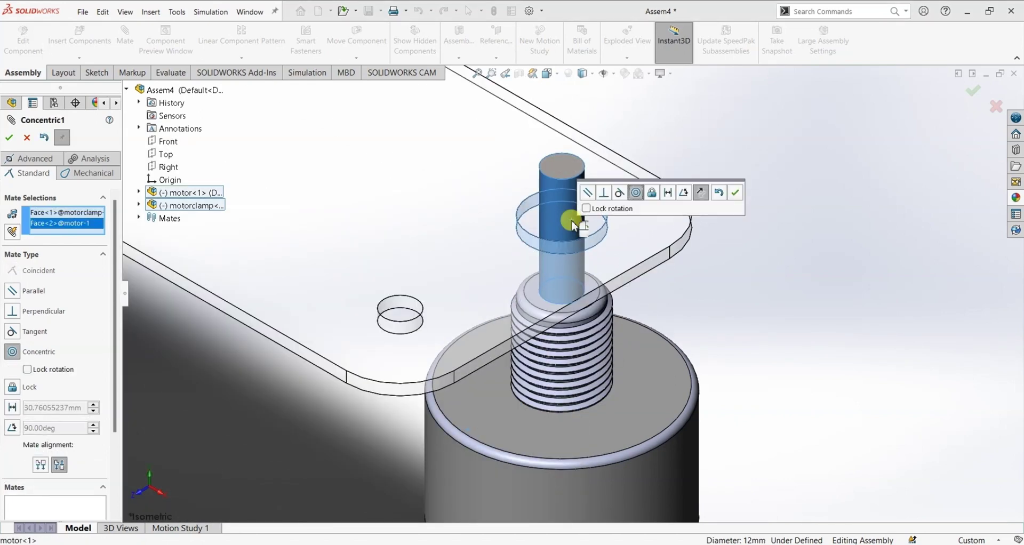
pyautogui.scroll(2, 914, 411)
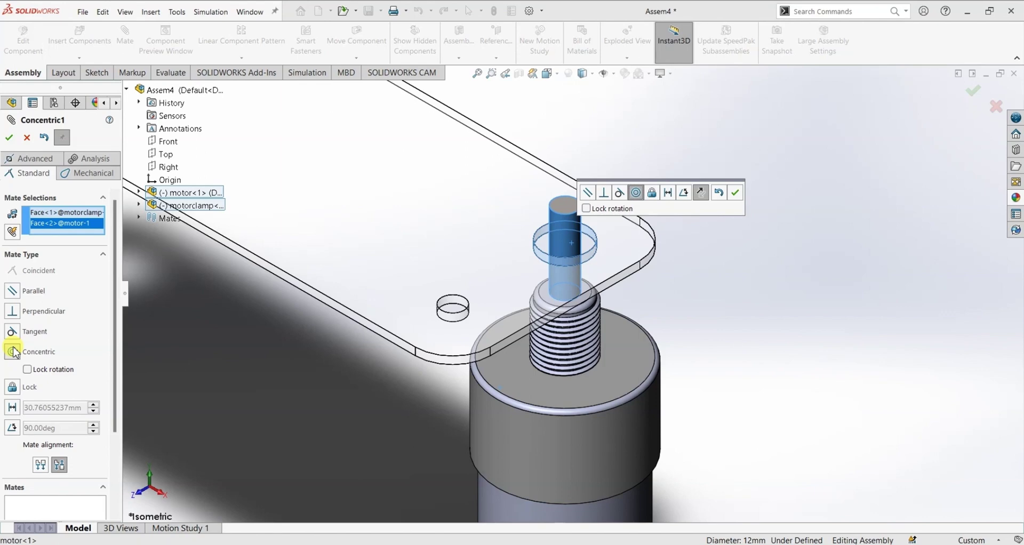
pyautogui.click(735, 192)
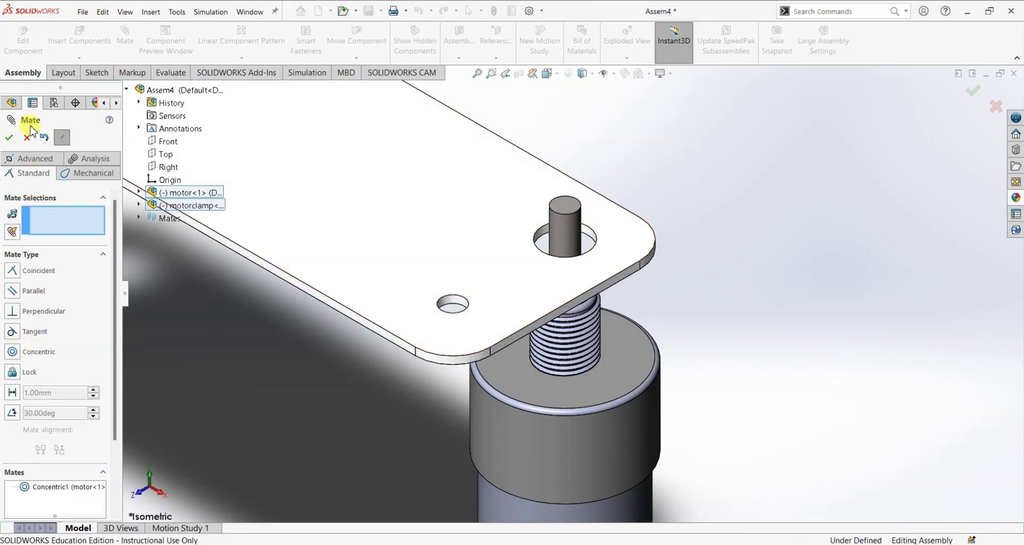
pyautogui.click(9, 137)
pyautogui.press('f')
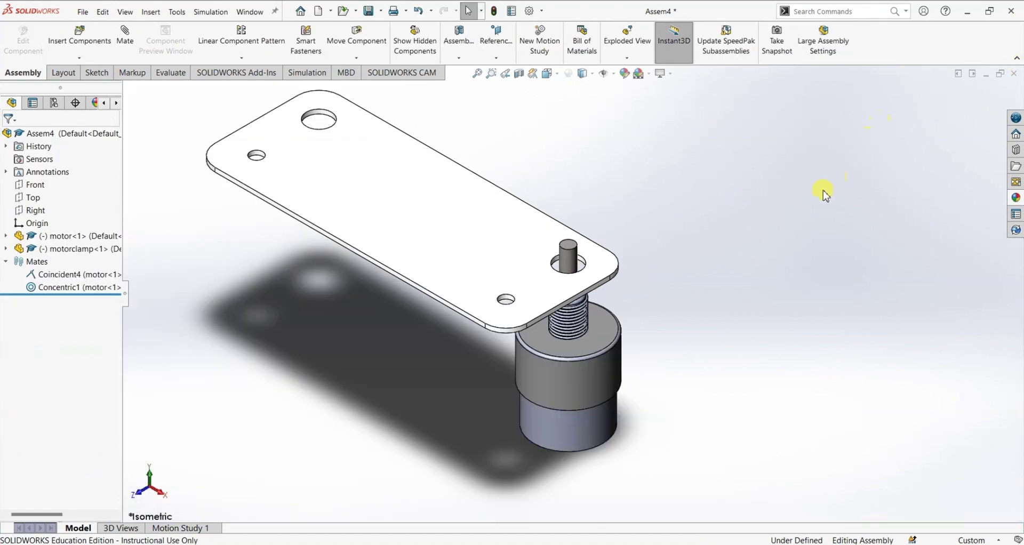
# - Move the motorclamp upward along the shaft axis until it sits clear above the motor shaft
pyautogui.click(500, 268)
pyautogui.moveTo(500, 269); pyautogui.dragTo(486, 186)
pyautogui.scroll(-3, 578, 248)
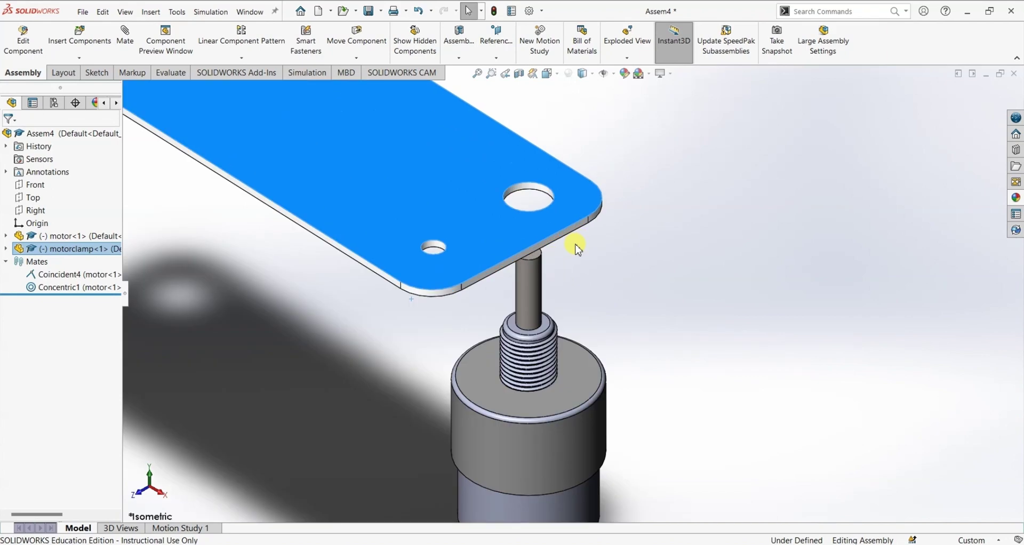
pyautogui.scroll(3, 613, 248)
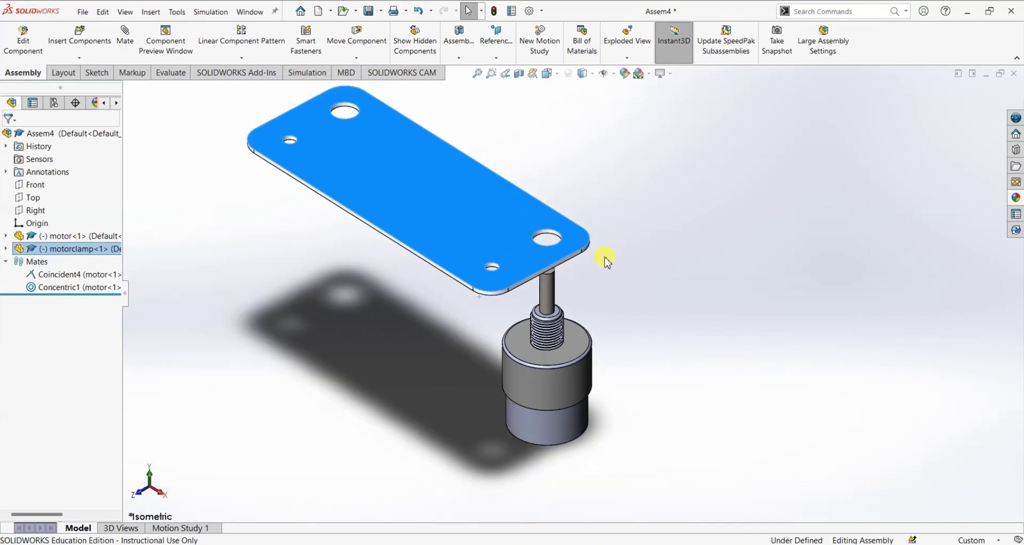
pyautogui.moveTo(442, 195); pyautogui.dragTo(491, 194, button='middle')
pyautogui.moveTo(491, 194)
pyautogui.mouseDown()
pyautogui.moveTo(405, 193)
pyautogui.moveTo(480, 179)
pyautogui.moveTo(491, 203)
pyautogui.mouseUp()
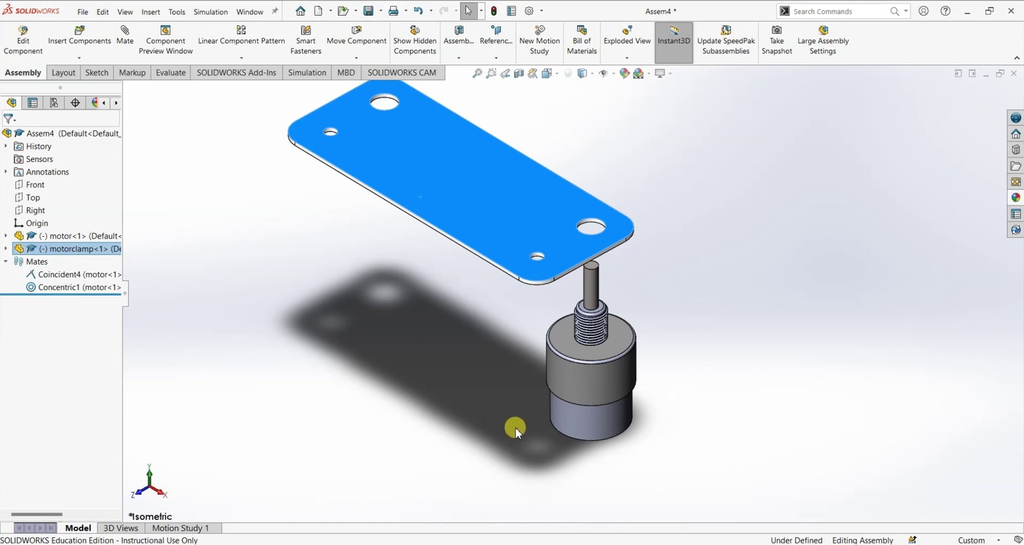
# - Examine the raised motorclamp and the motor from below and above to compare the faces facing each other
pyautogui.scroll(1, 515, 427)
pyautogui.click(714, 293)
pyautogui.moveTo(710, 292); pyautogui.dragTo(704, 135, button='middle')
pyautogui.scroll(-5, 705, 133)
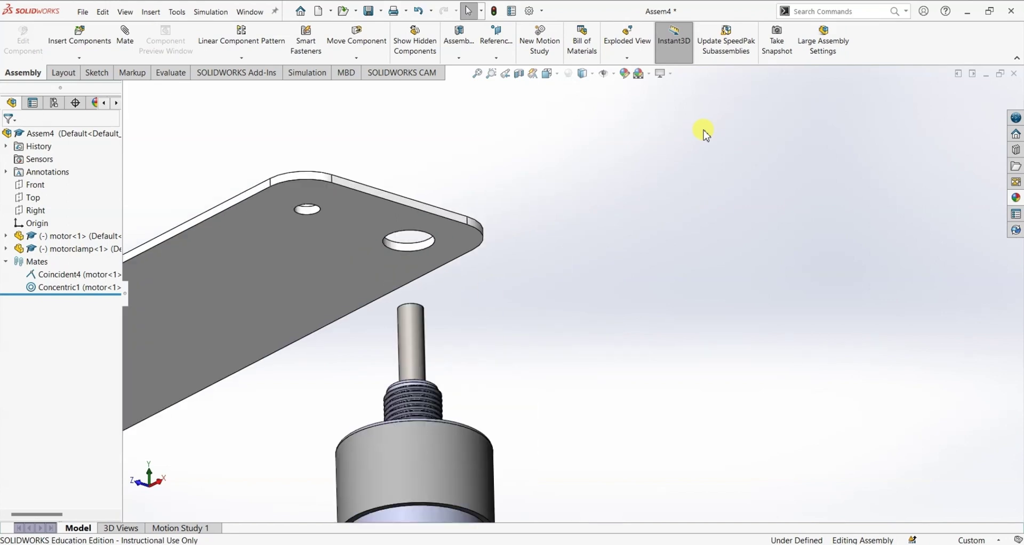
pyautogui.moveTo(478, 279); pyautogui.dragTo(536, 445, button='middle')
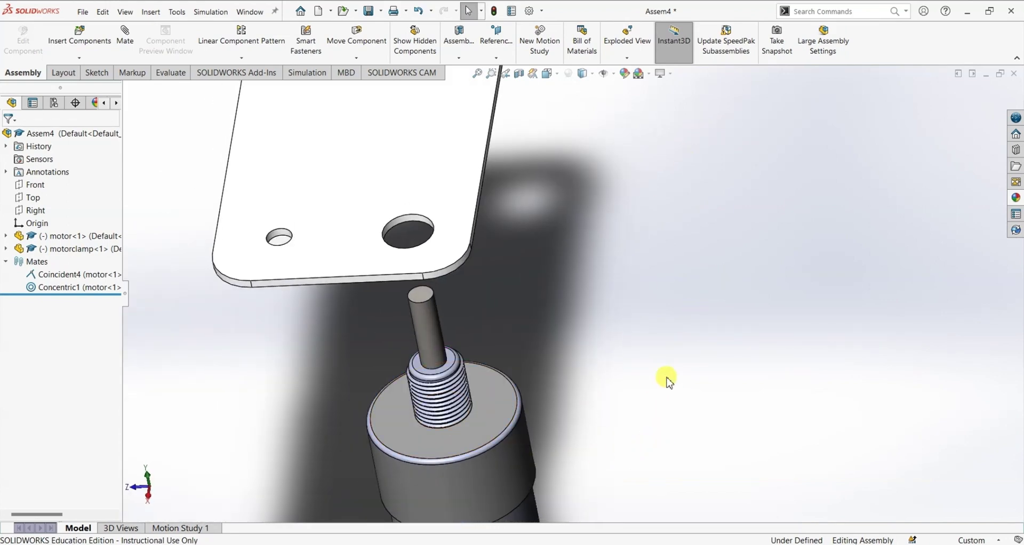
pyautogui.scroll(4, 677, 375)
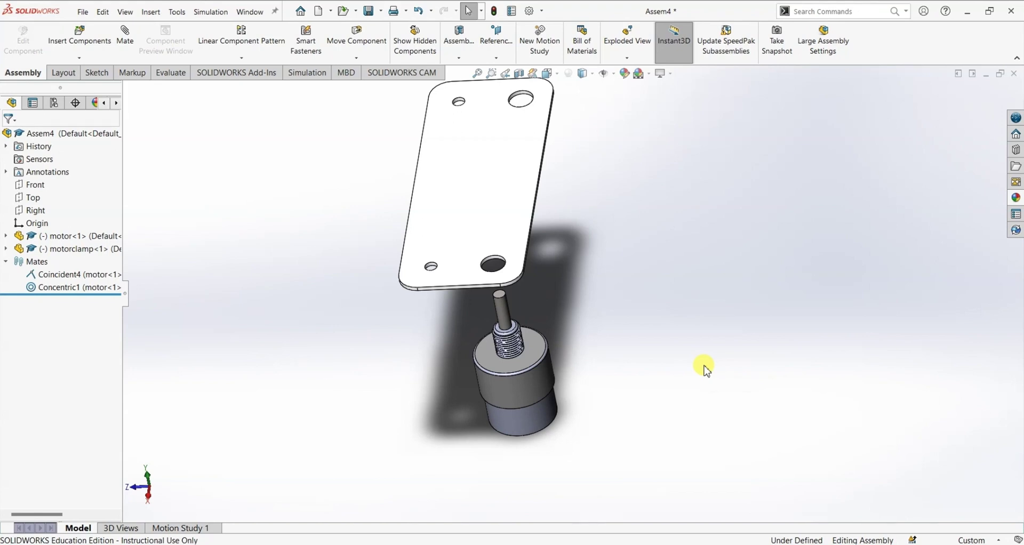
pyautogui.moveTo(705, 368); pyautogui.dragTo(599, 210, button='middle')
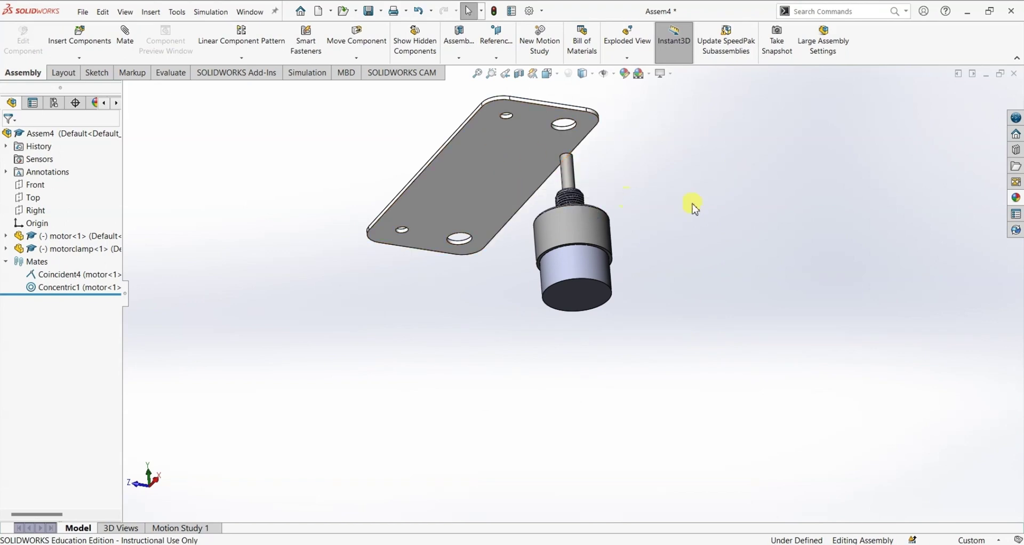
pyautogui.hotkey('ctrl', '4')
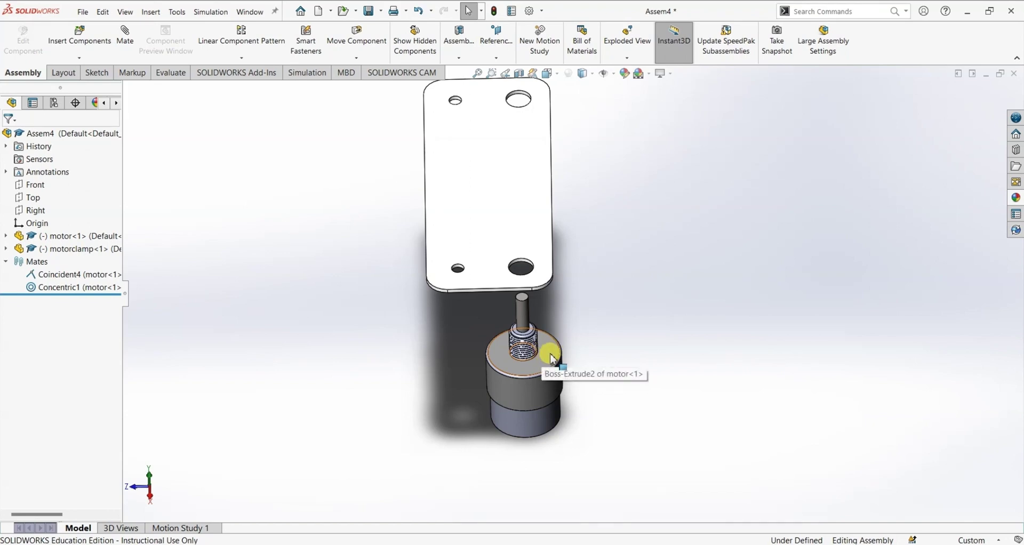
pyautogui.scroll(3, 603, 365)
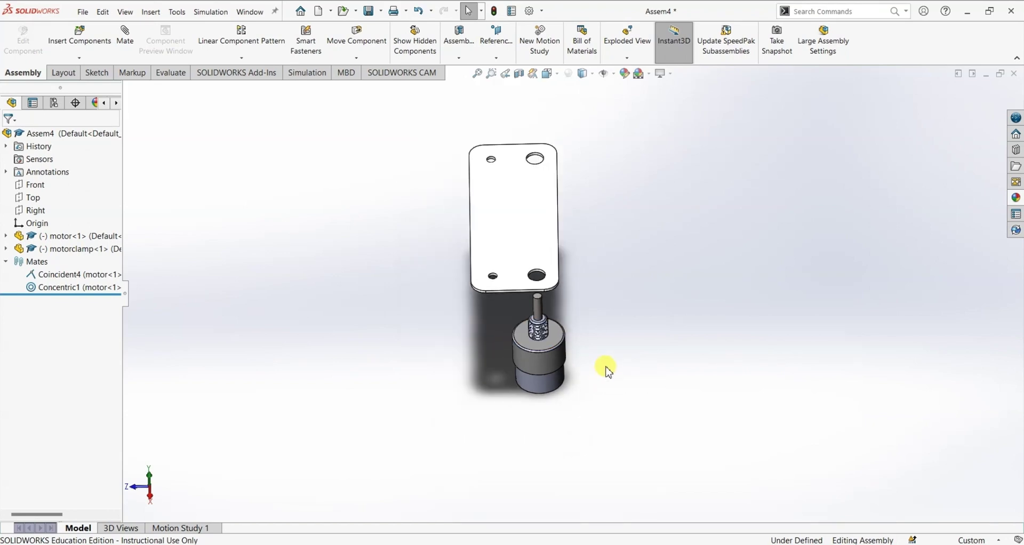
# - Mate the motorclamp's underside coincident with the motor body's flat top face around the threaded neck, and leave the Mate command
pyautogui.moveTo(632, 372); pyautogui.dragTo(637, 283, button='middle')
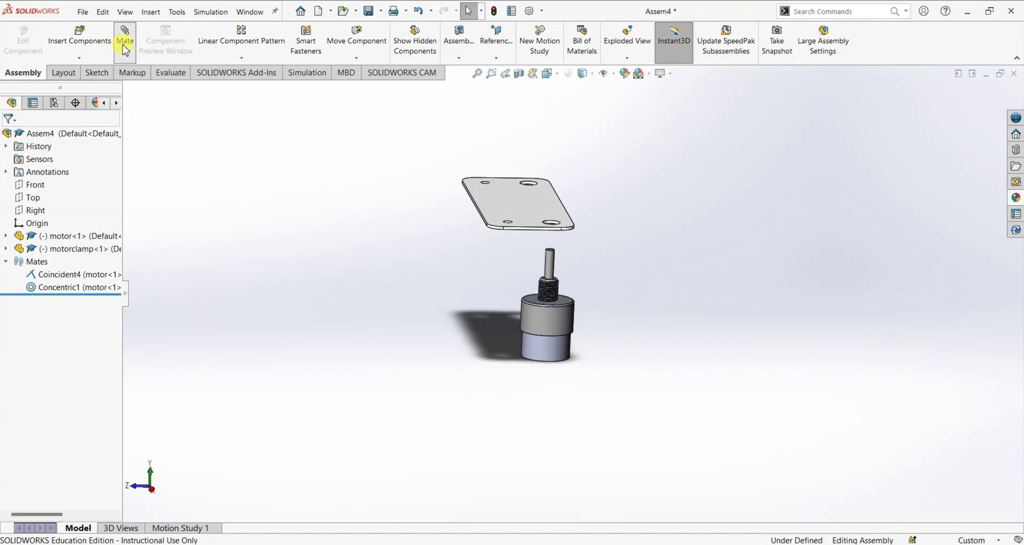
pyautogui.moveTo(685, 262); pyautogui.dragTo(686, 217, button='middle')
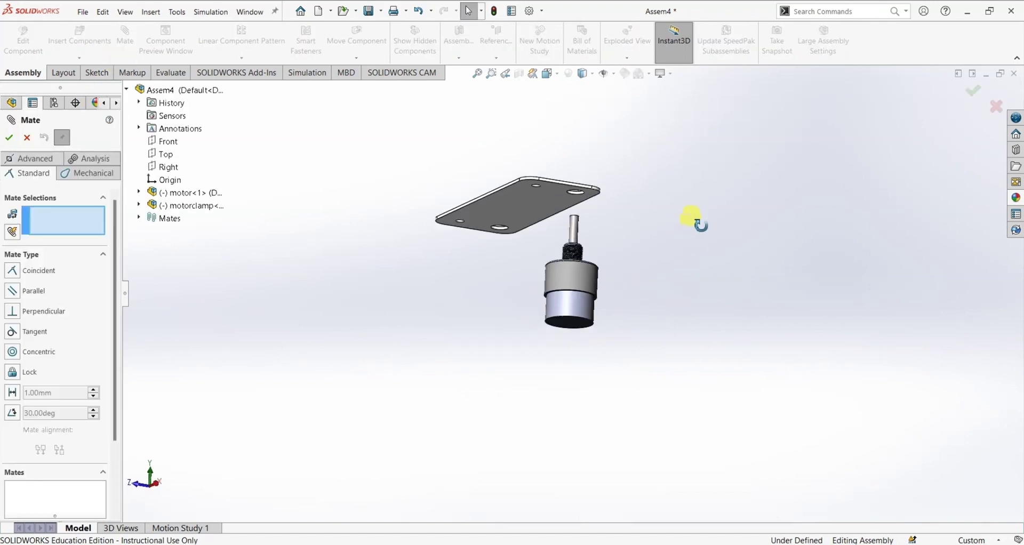
pyautogui.click(537, 209)
pyautogui.moveTo(635, 216); pyautogui.dragTo(590, 350, button='middle')
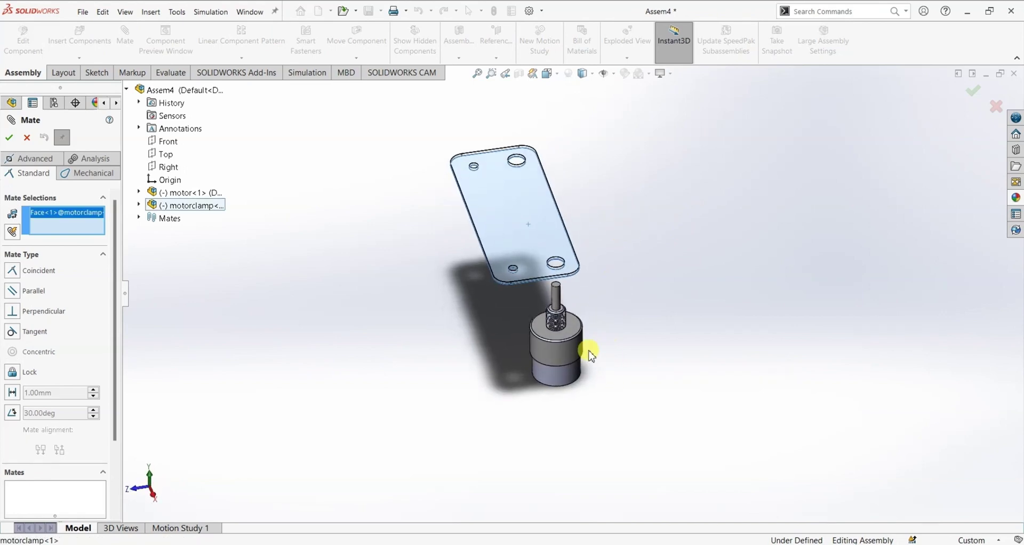
pyautogui.scroll(-6, 567, 337)
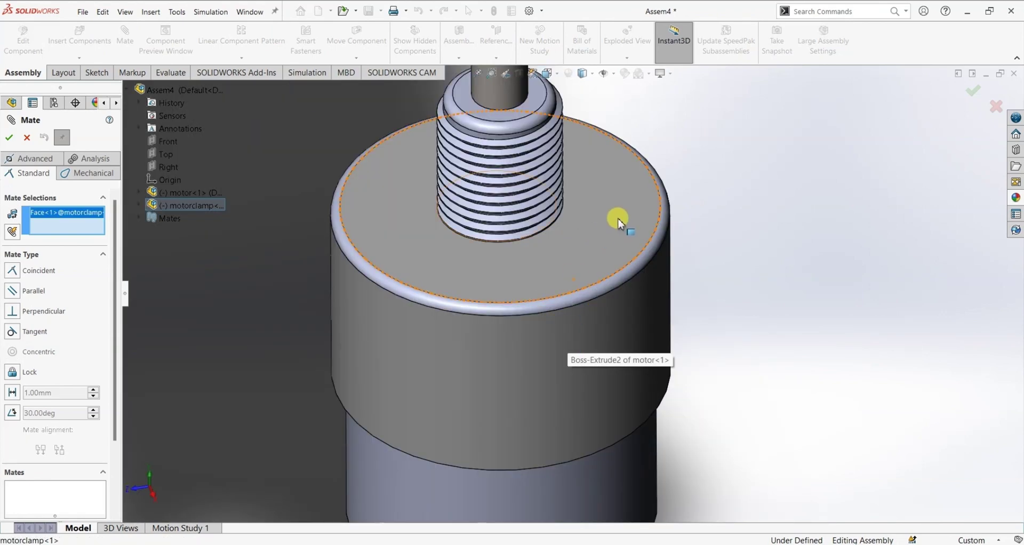
pyautogui.click(618, 221)
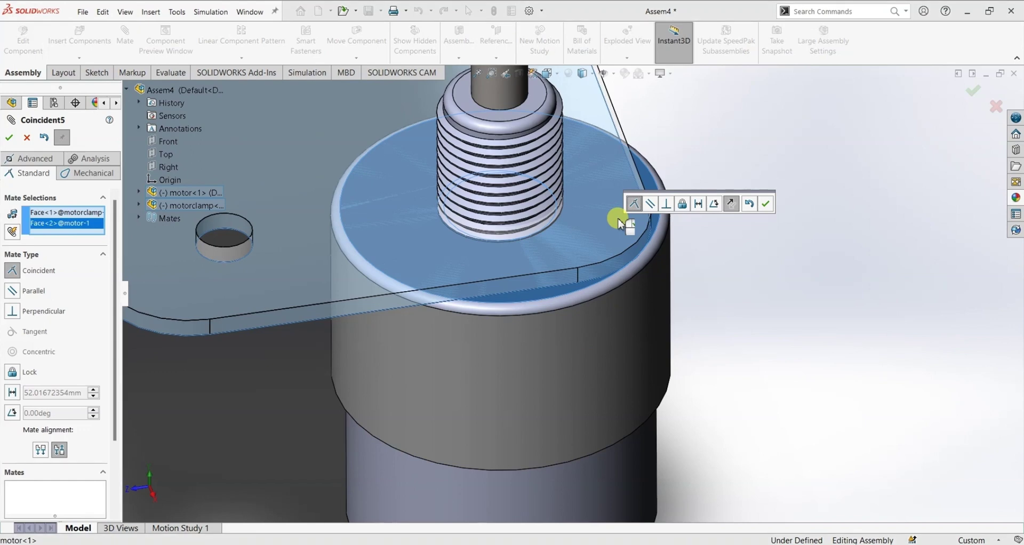
pyautogui.scroll(2, 712, 360)
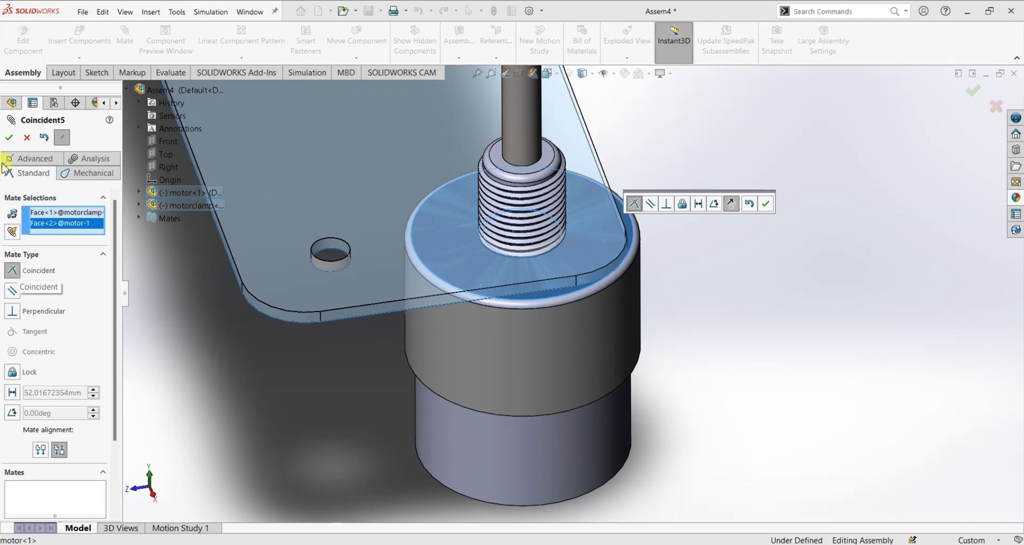
pyautogui.click(10, 137)
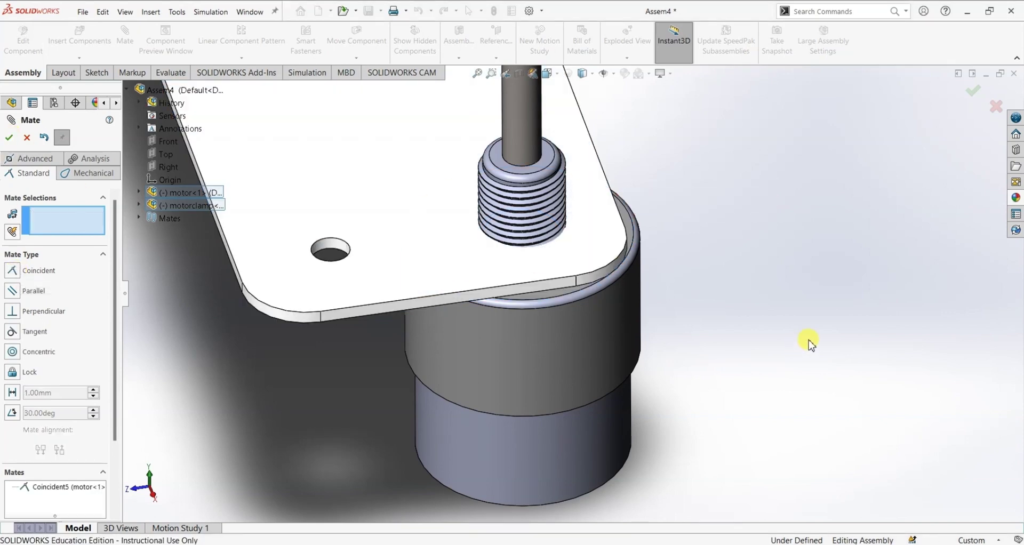
pyautogui.press('z')
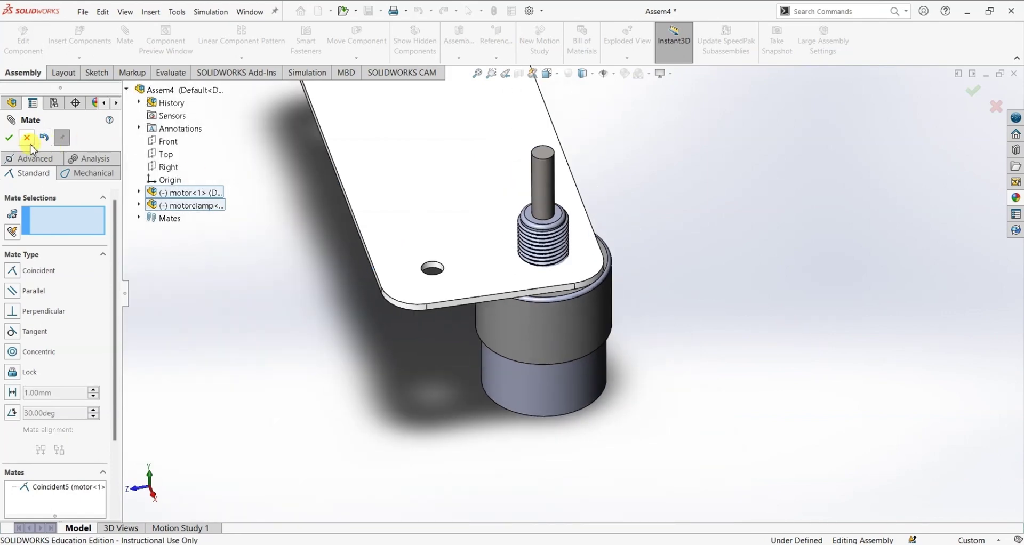
pyautogui.press('Escape')
pyautogui.press('z')
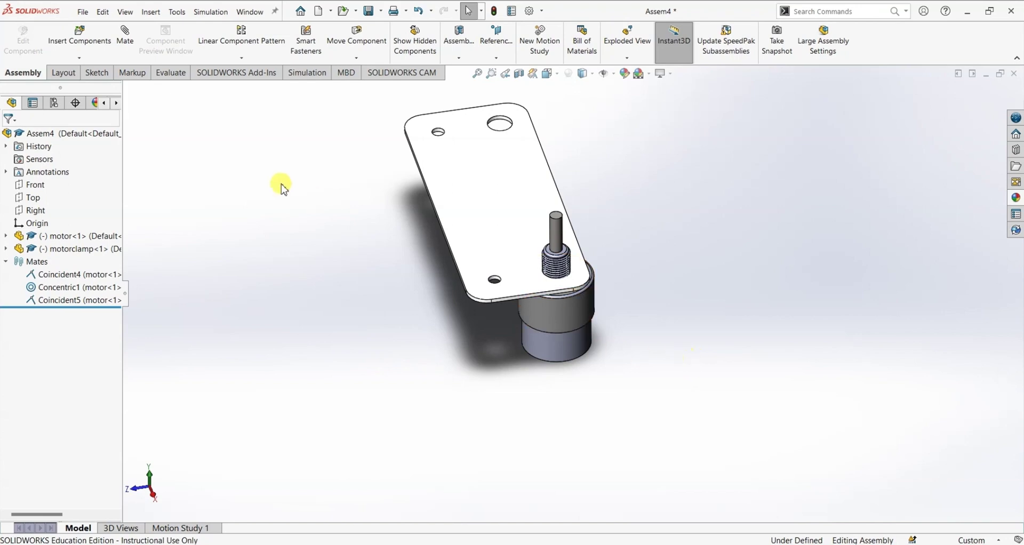
# - Insert the Wheel_Pulley part and place it freely in open space beside the motor and motorclamp
pyautogui.click(99, 47)
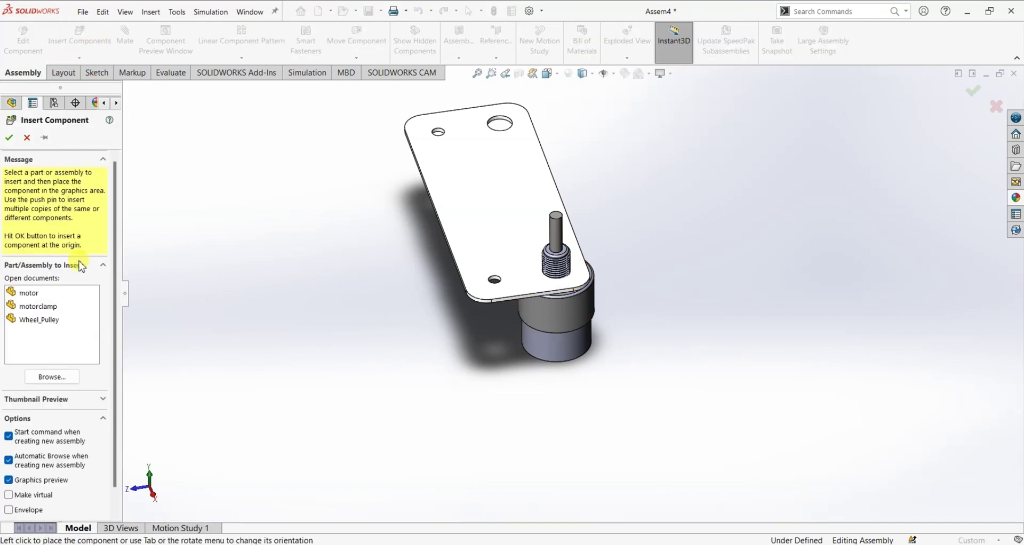
pyautogui.click(50, 321)
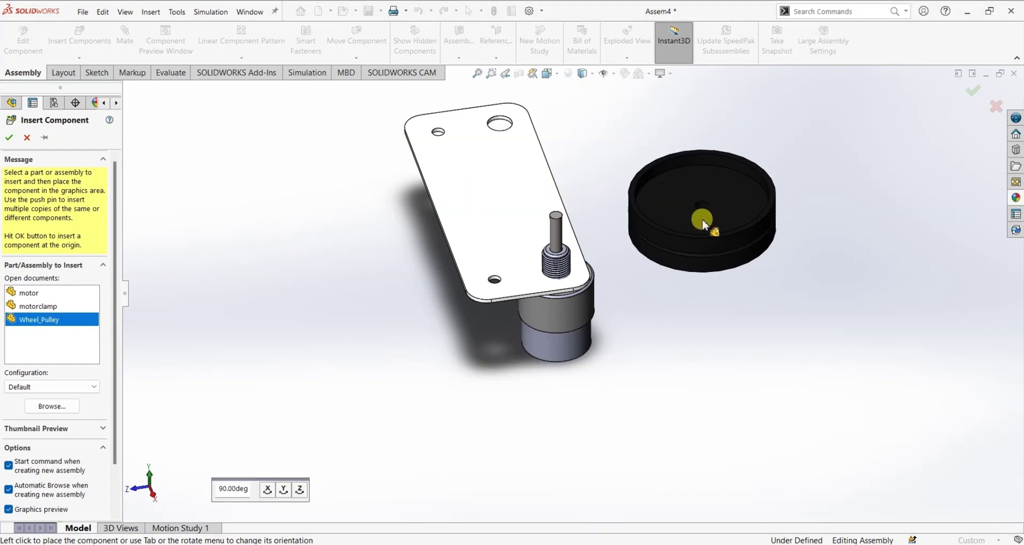
pyautogui.click(702, 219)
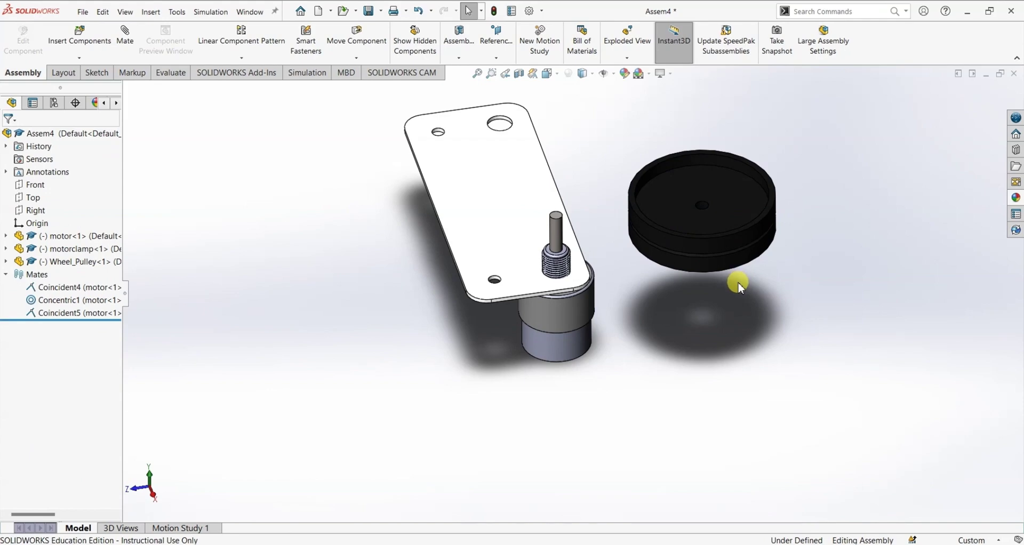
pyautogui.scroll(-4, 744, 293)
pyautogui.scroll(-3, 504, 195)
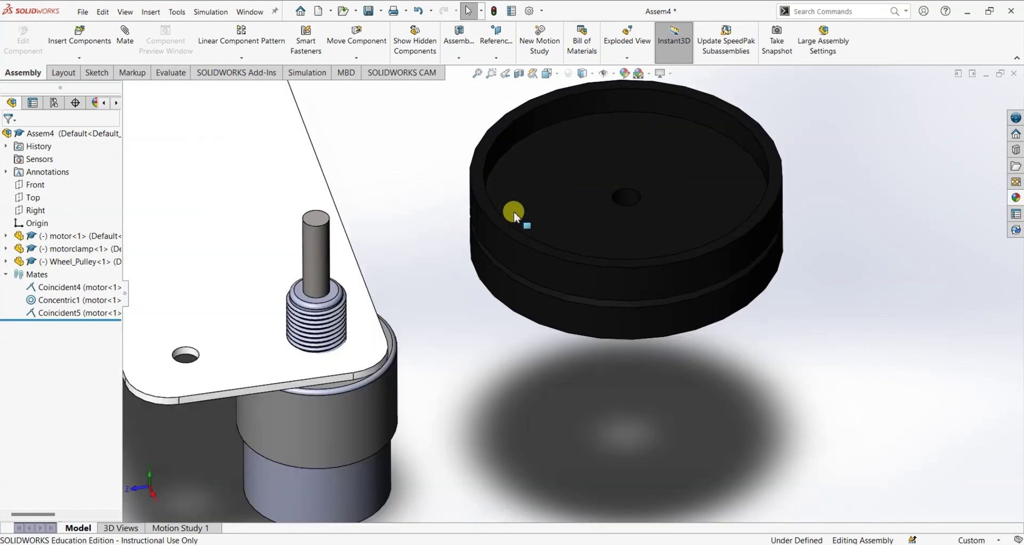
# - Mate the Wheel_Pulley's hub bore concentric with the motor shaft, and move the pulley up along the axis until it clears the shaft
pyautogui.moveTo(574, 334)
pyautogui.mouseDown(button='middle')
pyautogui.moveTo(587, 377)
pyautogui.moveTo(594, 236)
pyautogui.moveTo(587, 333)
pyautogui.mouseUp(button='middle')
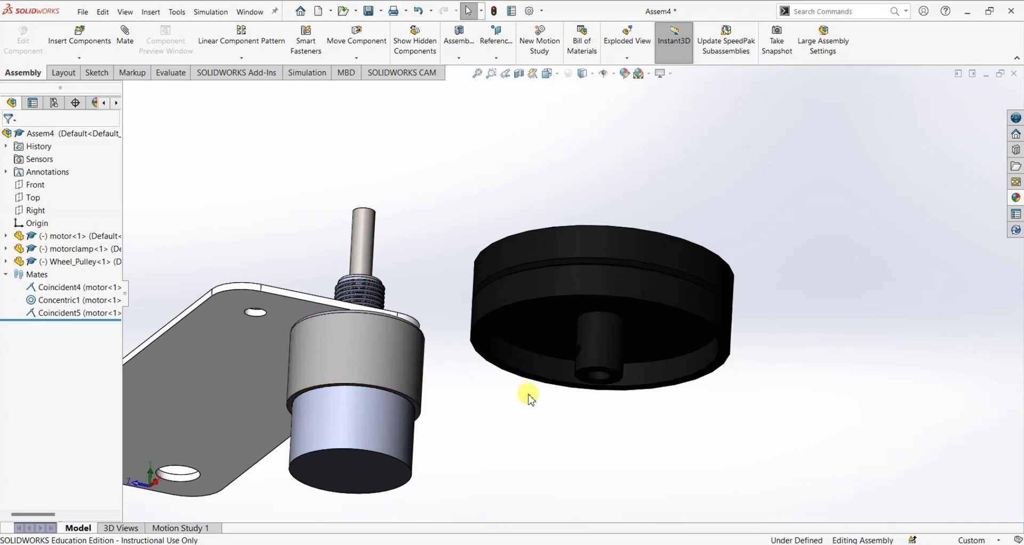
pyautogui.scroll(2, 525, 390)
pyautogui.click(128, 41)
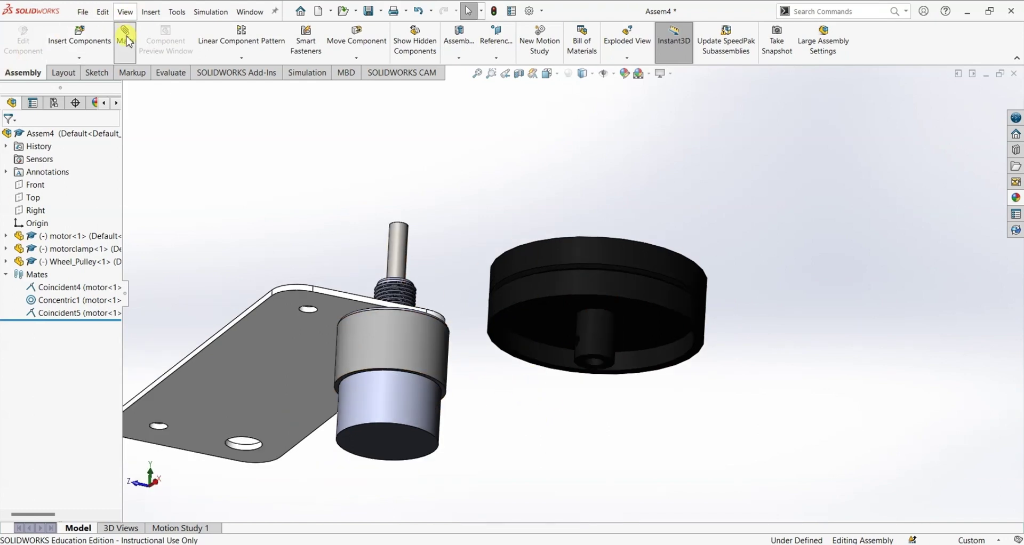
pyautogui.click(397, 250)
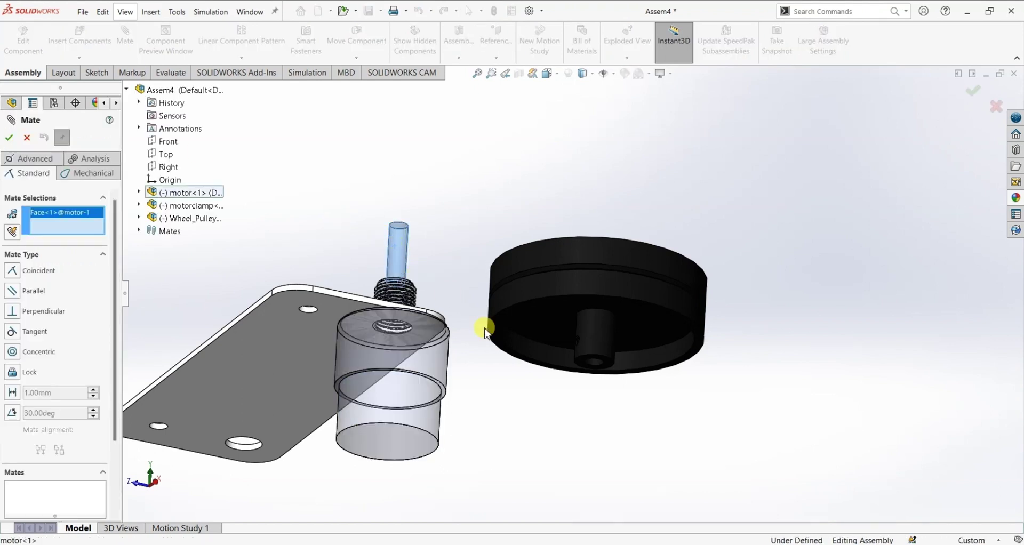
pyautogui.scroll(-10, 593, 361)
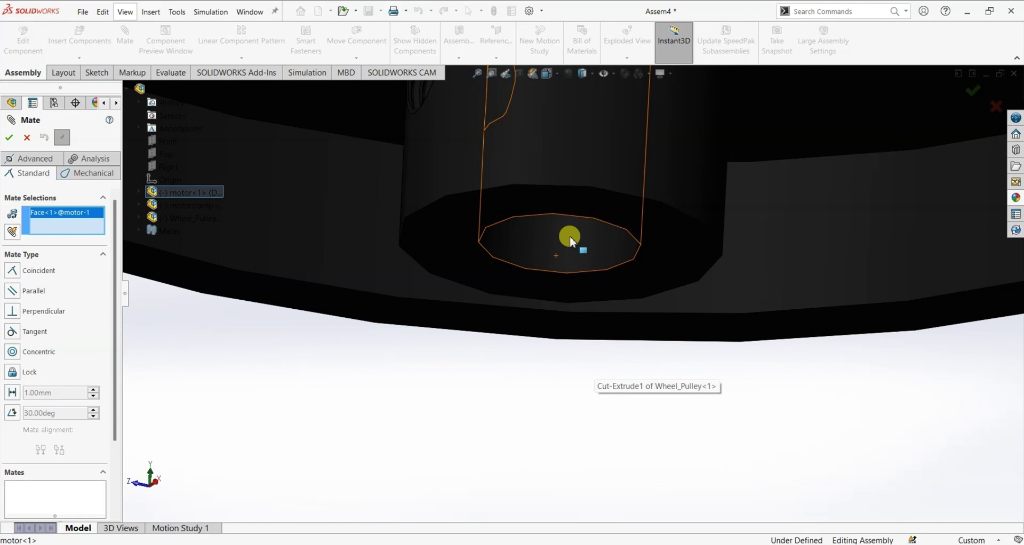
pyautogui.click(571, 241)
pyautogui.scroll(10, 567, 235)
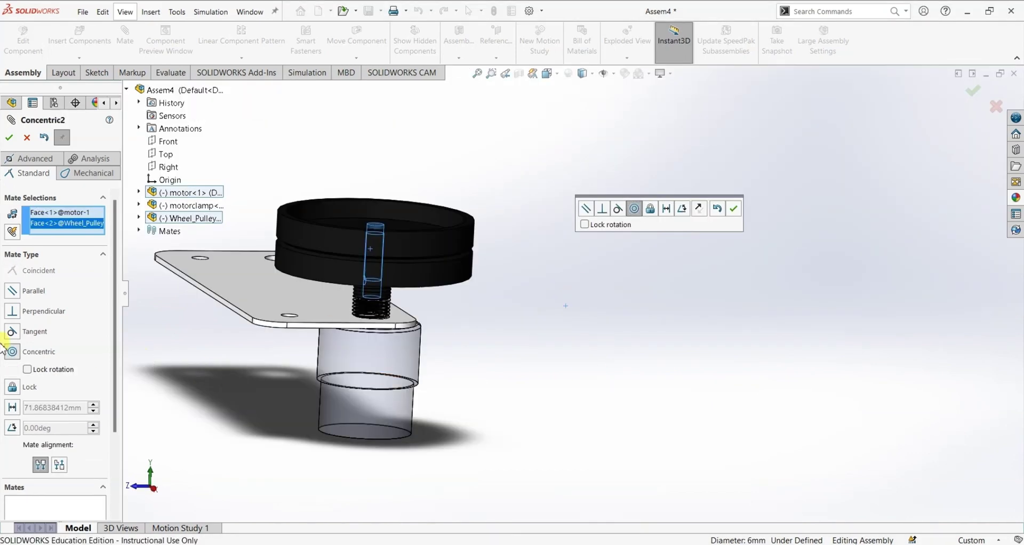
pyautogui.click(10, 137)
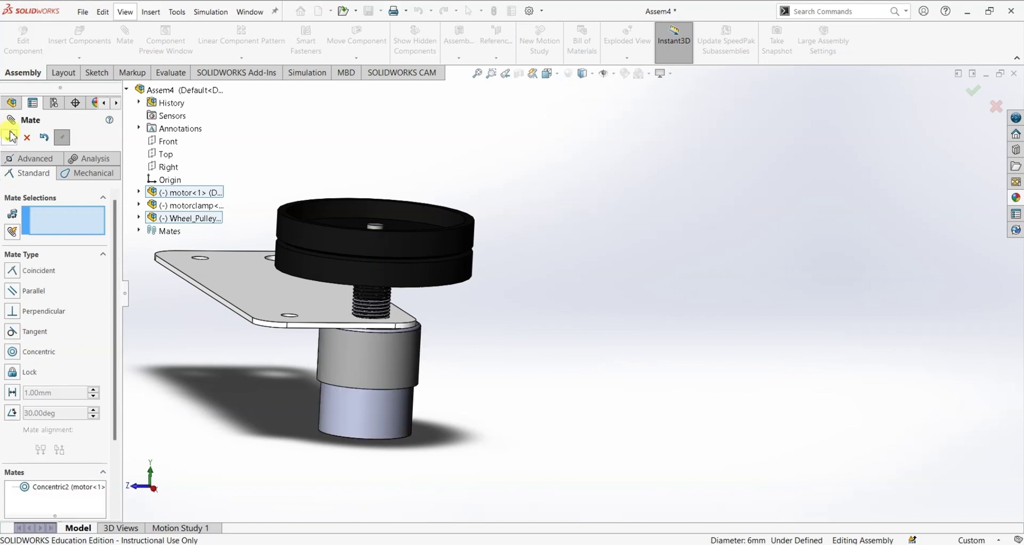
pyautogui.scroll(4, 571, 308)
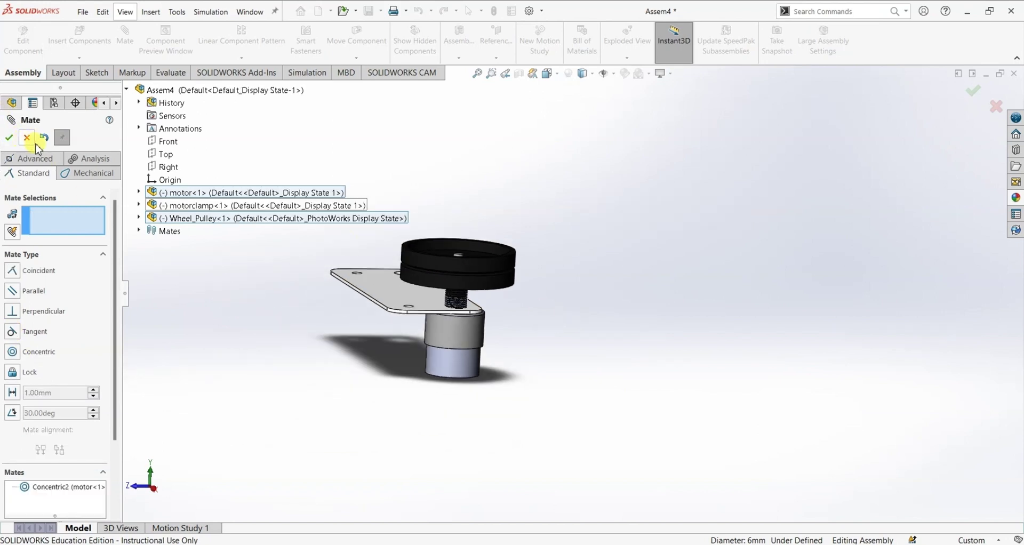
pyautogui.moveTo(491, 264); pyautogui.dragTo(526, 195)
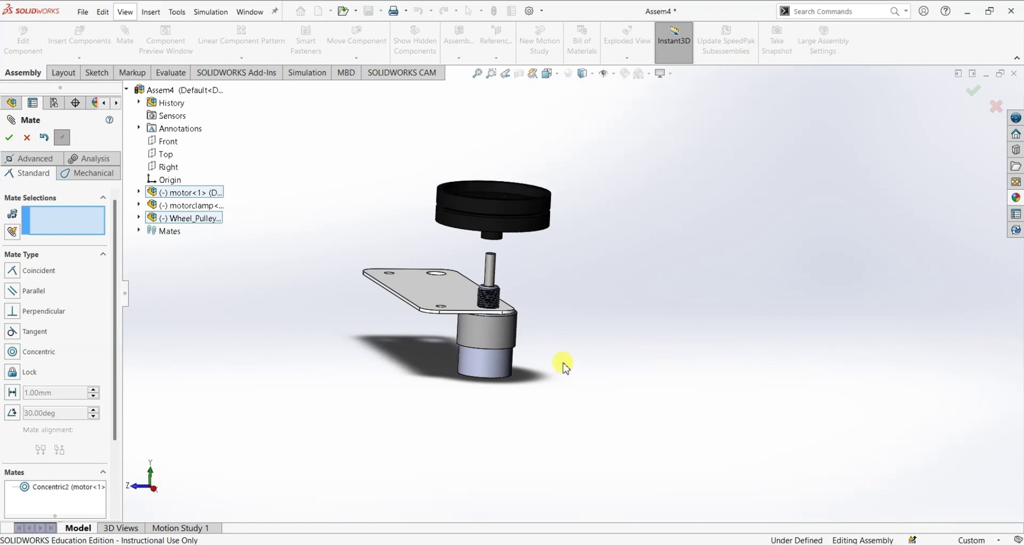
# - Pair the lower end face of the pulley's hub with the top face of the motor's threaded neck for a mate
pyautogui.scroll(-3, 550, 275)
pyautogui.moveTo(549, 275); pyautogui.dragTo(556, 184, button='middle')
pyautogui.scroll(-6, 556, 201)
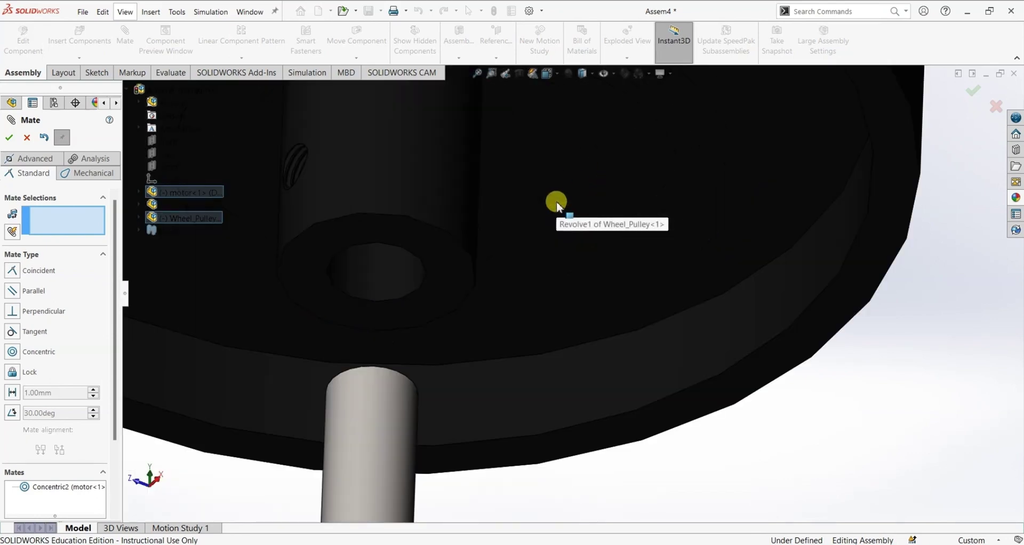
pyautogui.scroll(2, 539, 328)
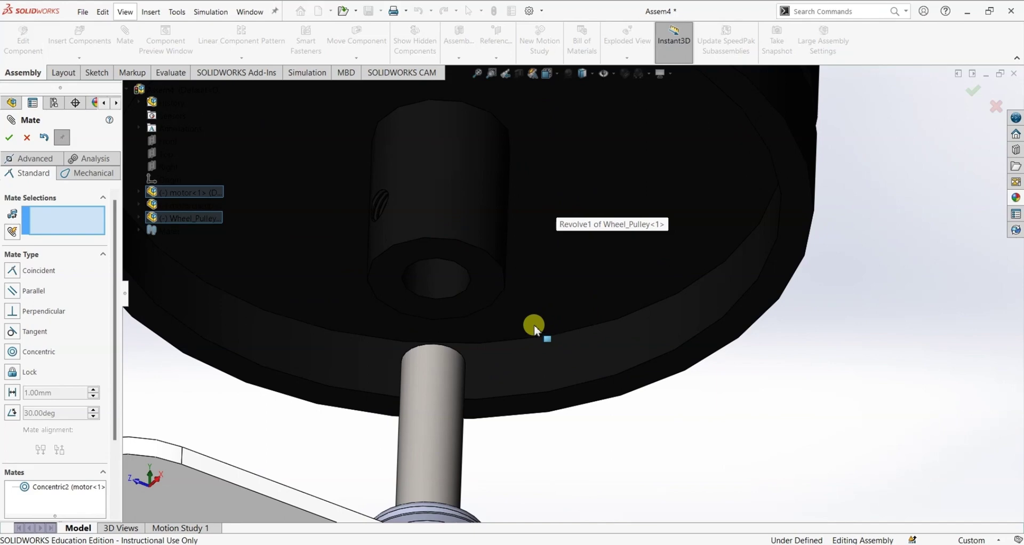
pyautogui.click(485, 277)
pyautogui.scroll(5, 577, 355)
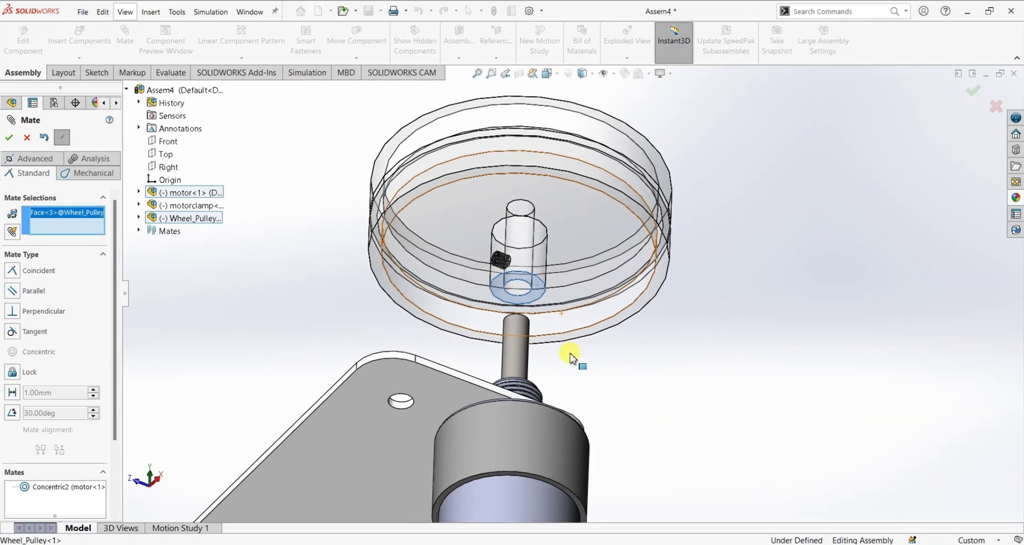
pyautogui.moveTo(571, 354); pyautogui.dragTo(495, 526, button='middle')
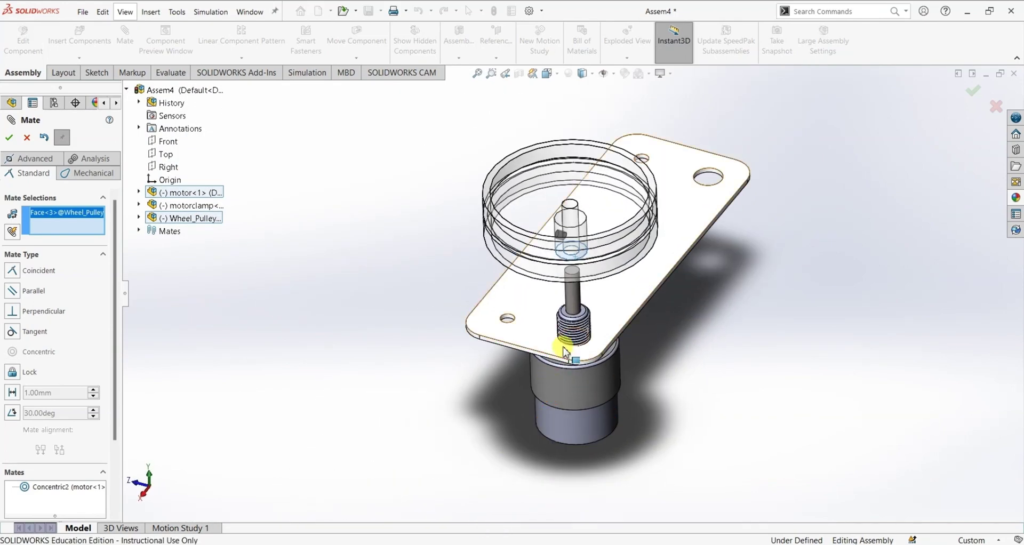
pyautogui.scroll(3, 565, 336)
pyautogui.scroll(3, 587, 291)
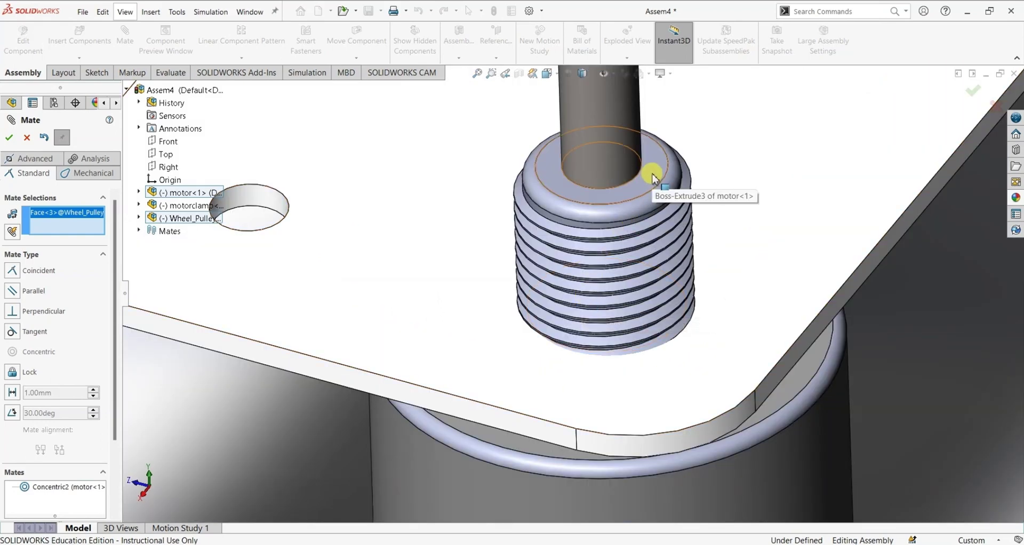
pyautogui.click(652, 177)
pyautogui.scroll(-4, 987, 288)
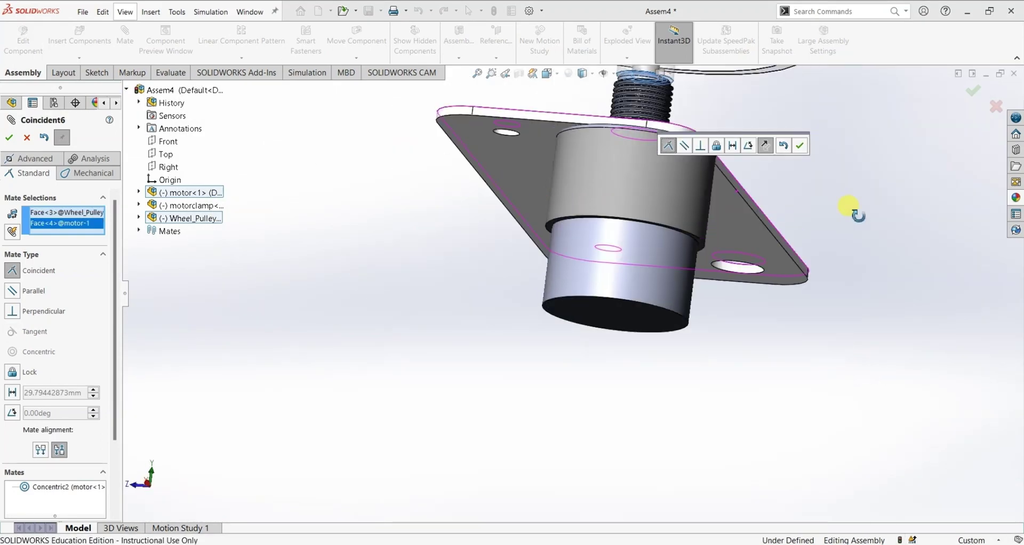
pyautogui.moveTo(849, 207); pyautogui.dragTo(686, 199, button='middle')
pyautogui.scroll(-3, 543, 107)
pyautogui.scroll(2, 548, 115)
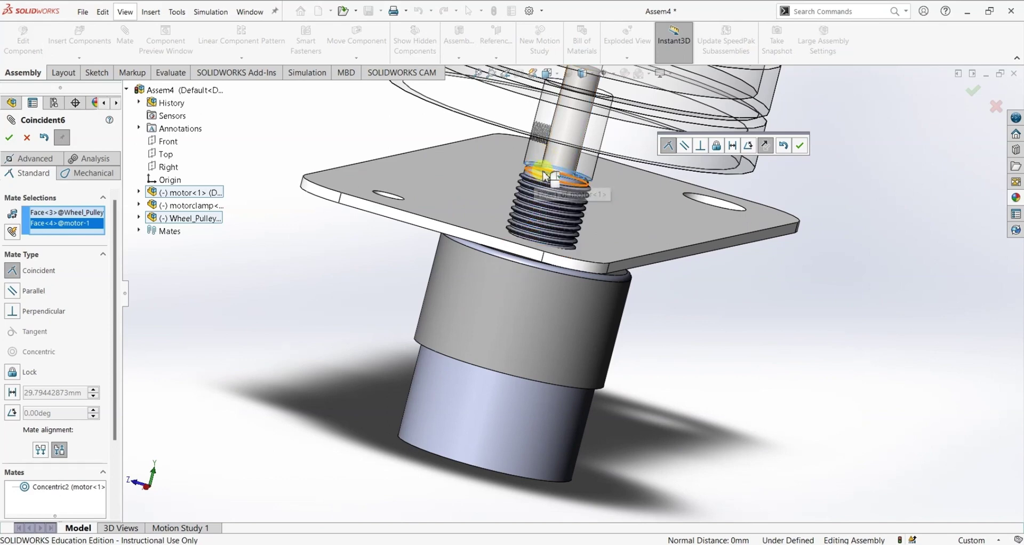
# - Make the mate between the pulley hub and the threaded neck a 5 mm distance mate, and leave the Mate command
pyautogui.click(12, 393)
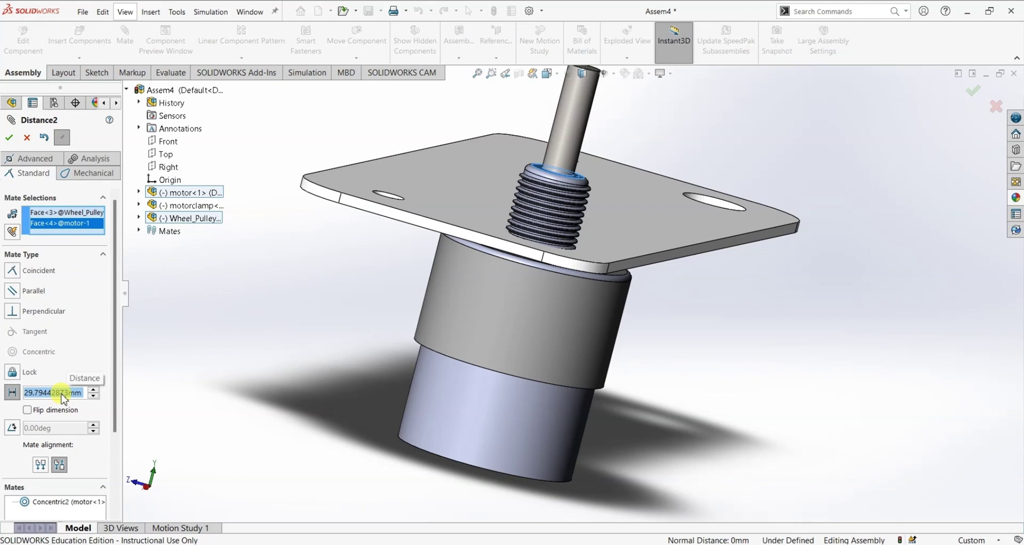
pyautogui.write('5')
pyautogui.press('Return')
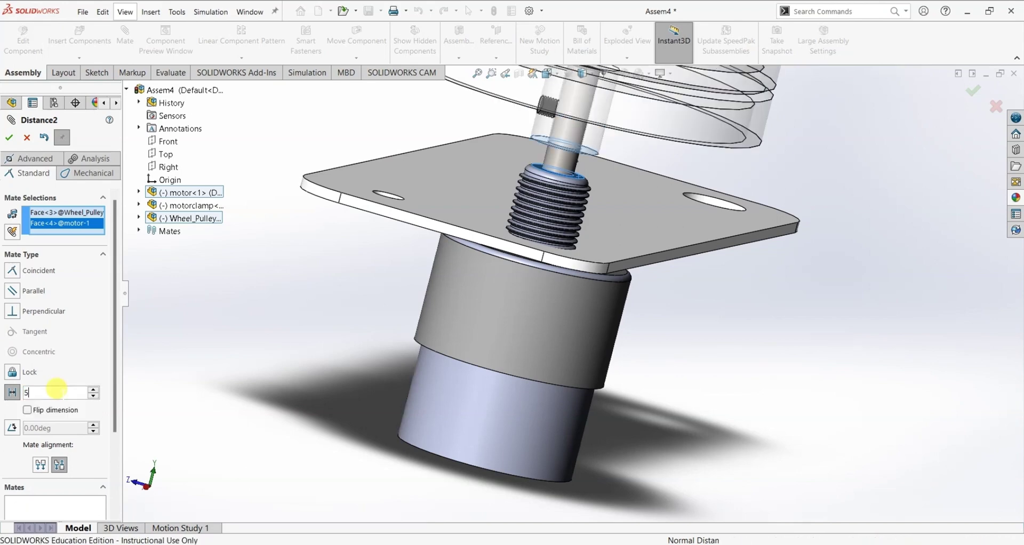
pyautogui.click(9, 137)
pyautogui.press('f')
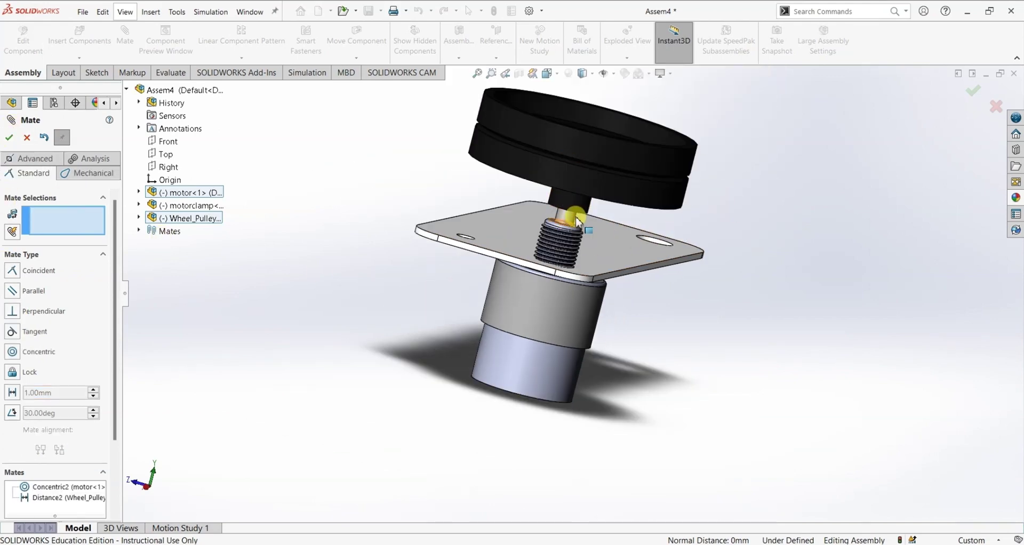
pyautogui.moveTo(577, 230); pyautogui.dragTo(574, 251, button='middle')
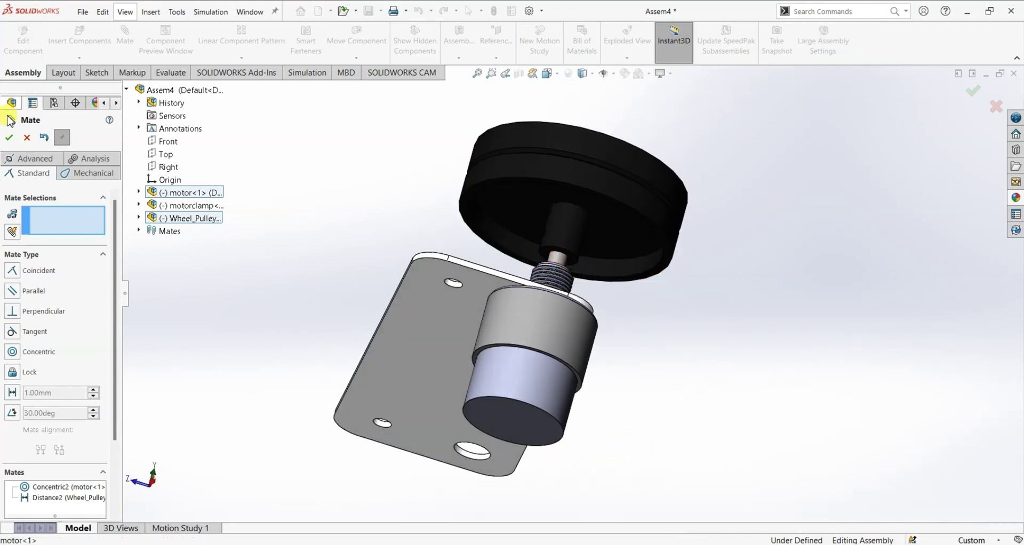
pyautogui.click(10, 140)
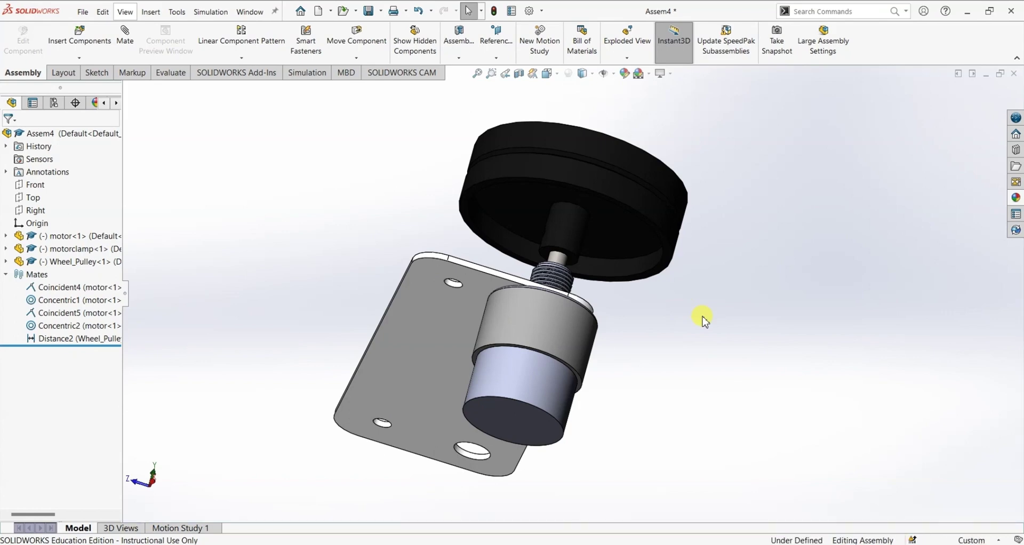
# - Insert a second motor part and place it freely in open space beside the motorclamp's empty end
pyautogui.press('f')
pyautogui.click(549, 73)
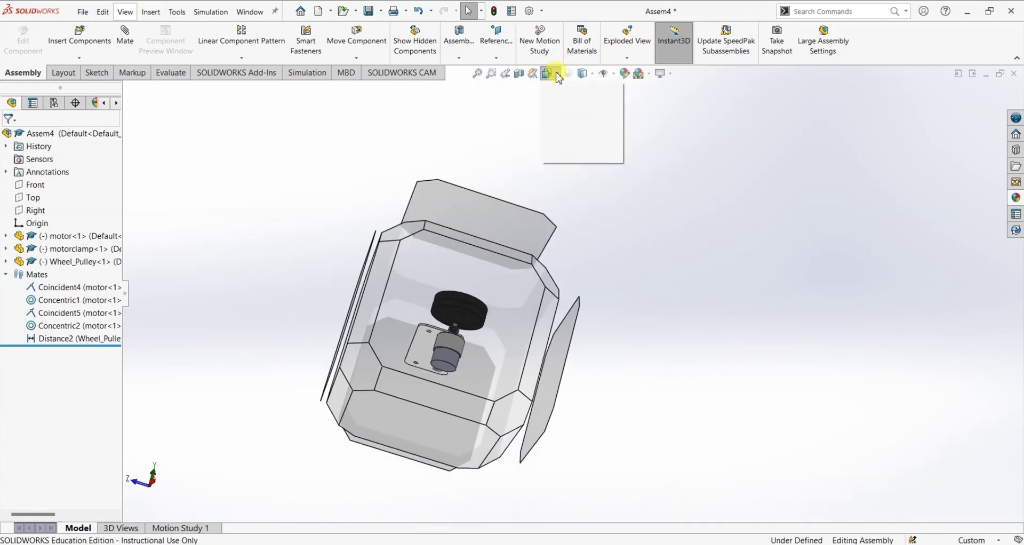
pyautogui.click(611, 110)
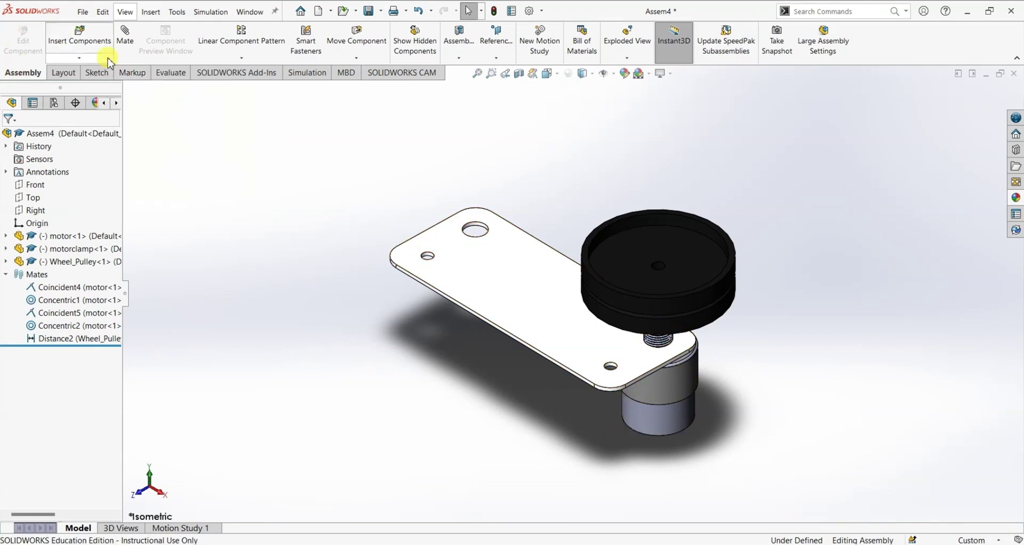
pyautogui.click(77, 34)
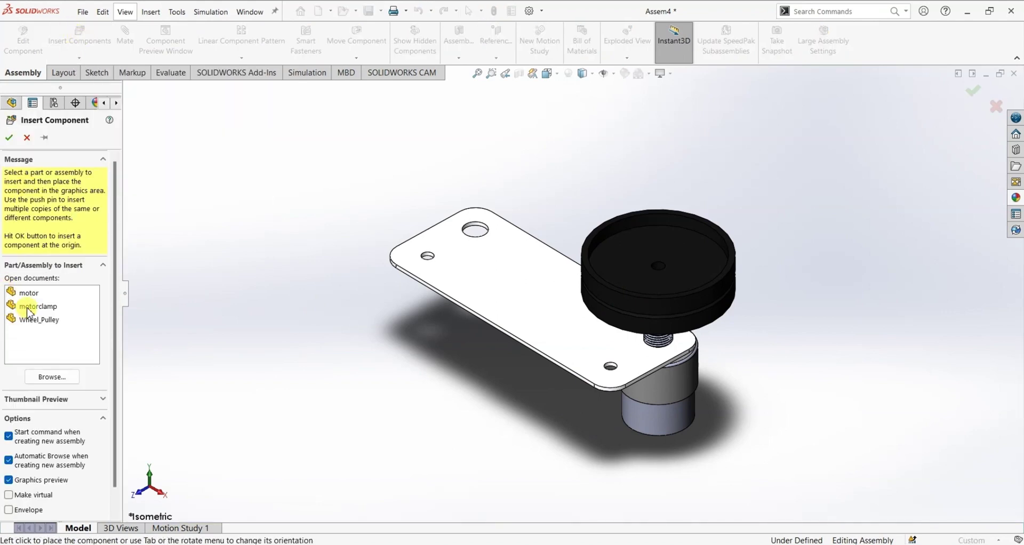
pyautogui.click(33, 293)
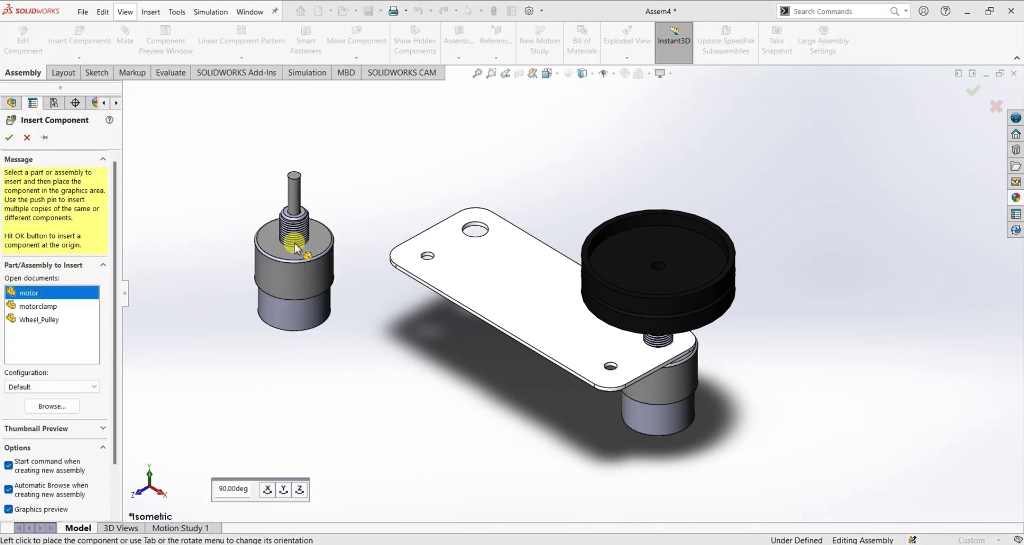
pyautogui.click(296, 248)
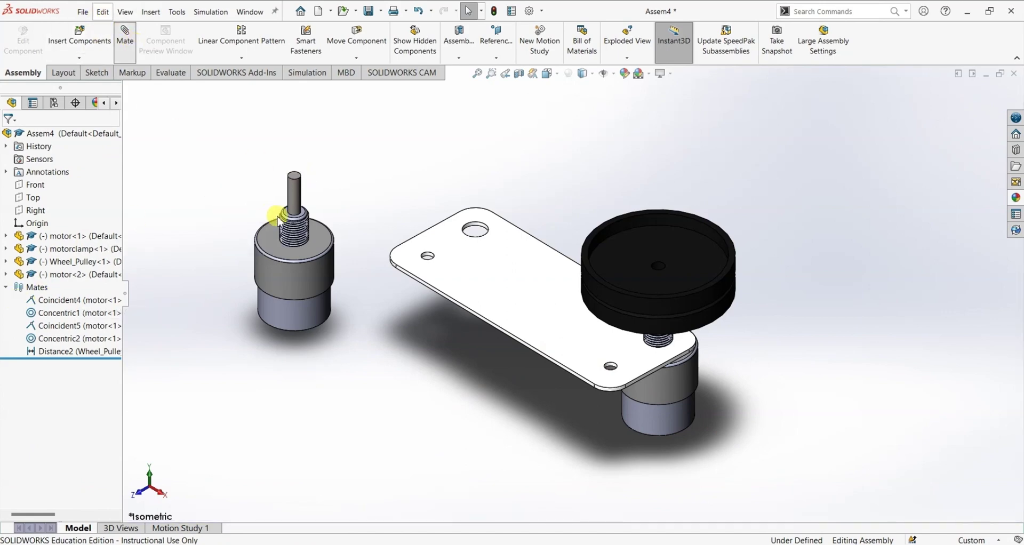
# - Mate the second motor's shaft concentric with the large empty hole in the motorclamp
pyautogui.scroll(-5, 293, 181)
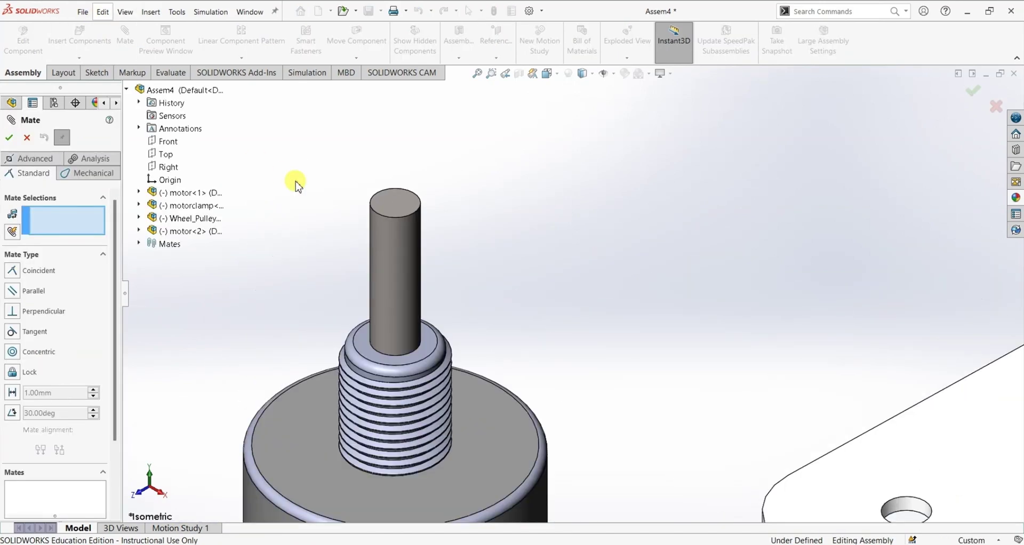
pyautogui.click(396, 258)
pyautogui.scroll(4, 400, 262)
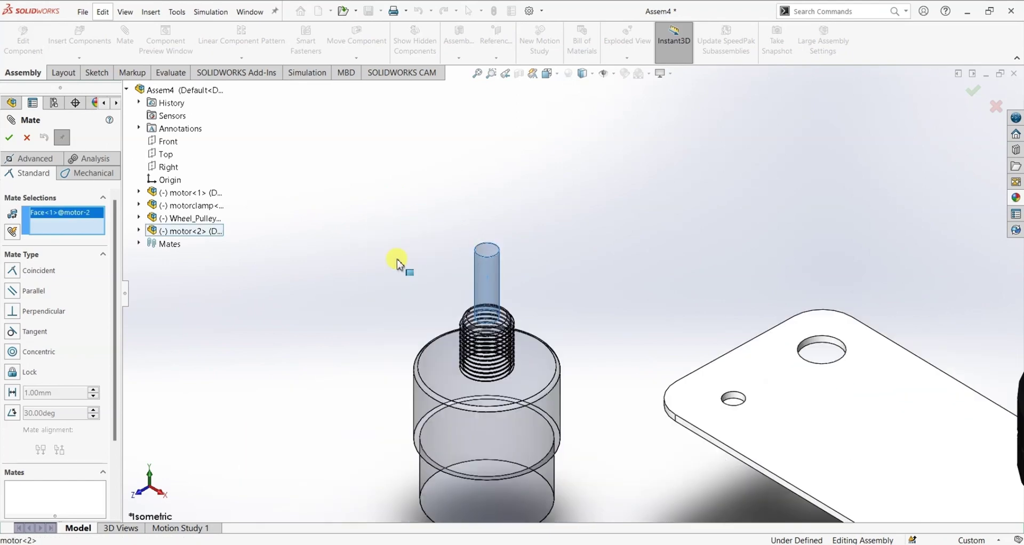
pyautogui.scroll(-6, 721, 307)
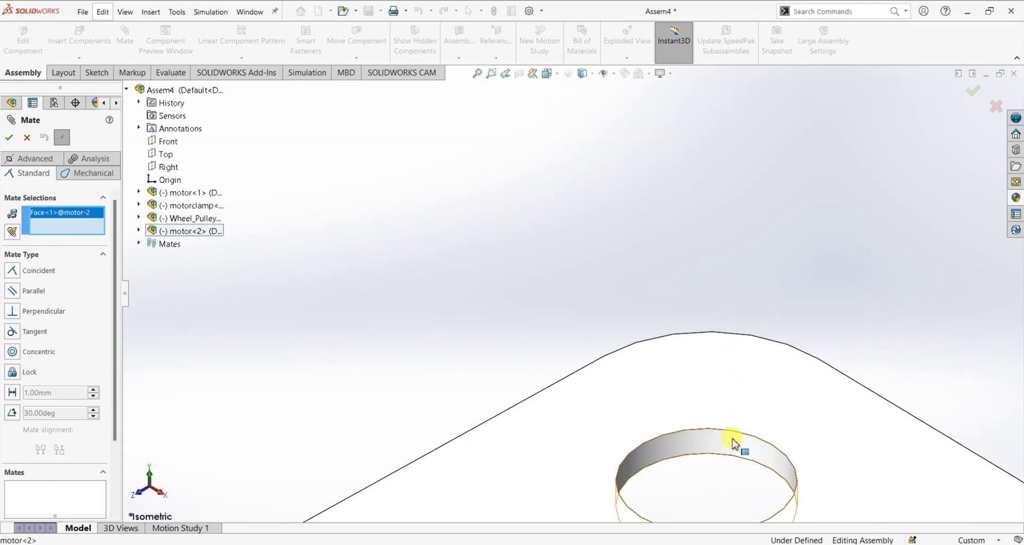
pyautogui.click(734, 444)
pyautogui.scroll(4, 734, 442)
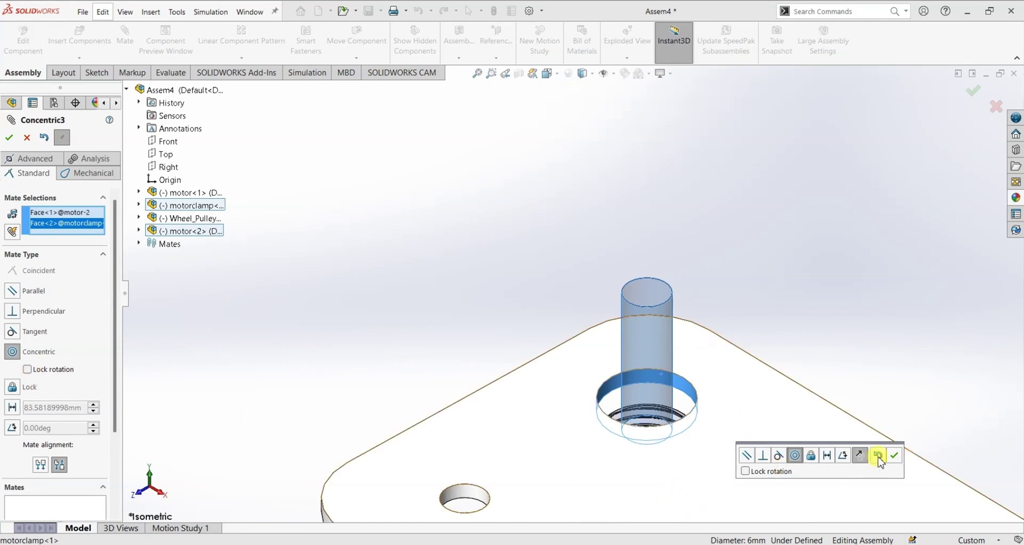
pyautogui.click(895, 456)
# - Mate the second motor body's flat top face coincident with the motorclamp's underside, and leave the Mate command
pyautogui.moveTo(720, 400); pyautogui.dragTo(726, 343, button='middle')
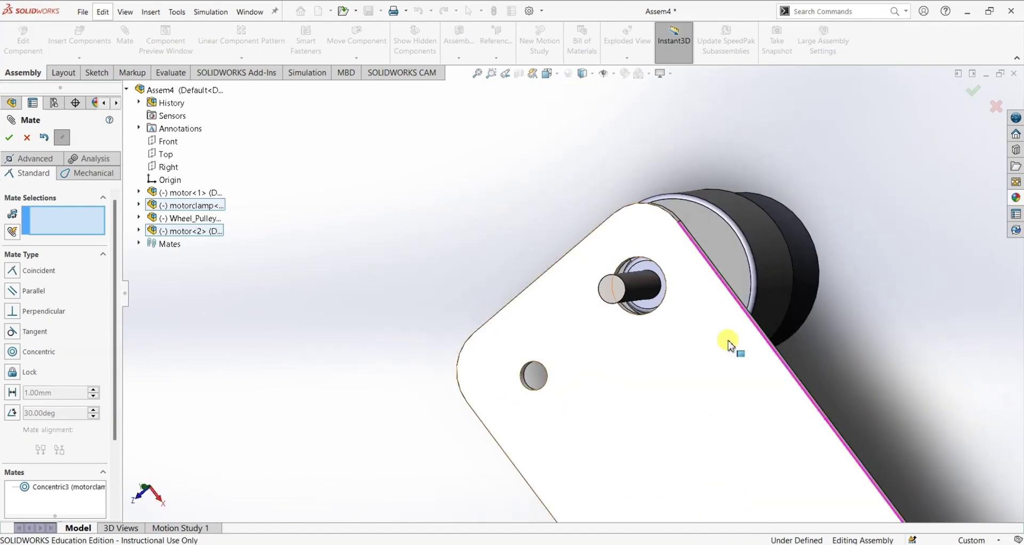
pyautogui.click(731, 256)
pyautogui.moveTo(873, 319); pyautogui.dragTo(760, 412, button='middle')
pyautogui.click(759, 412)
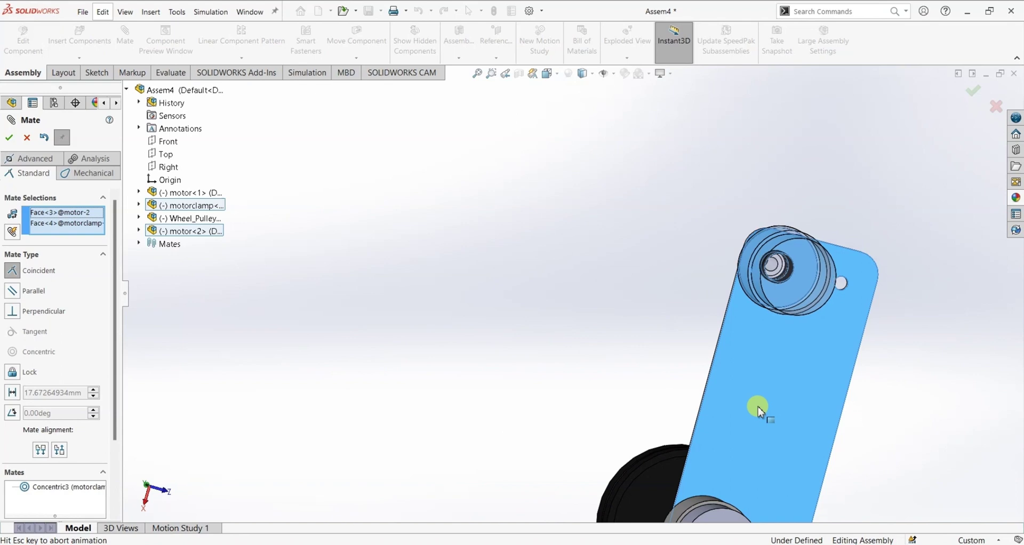
pyautogui.click(9, 138)
pyautogui.moveTo(530, 256); pyautogui.dragTo(349, 199, button='middle')
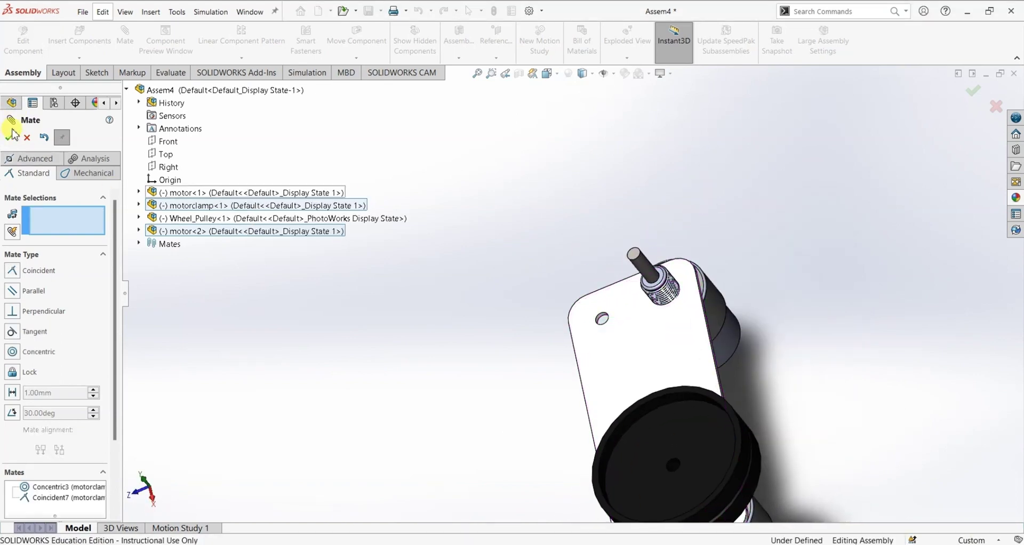
# - Insert a second Wheel_Pulley part and place it freely beside the motorclamp near the second motor's shaft
pyautogui.click(75, 39)
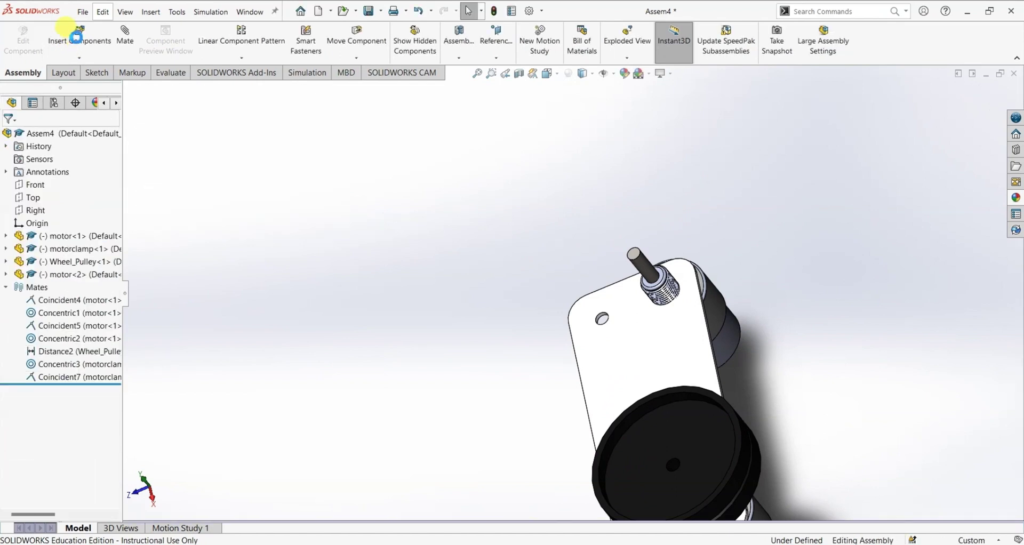
pyautogui.click(33, 319)
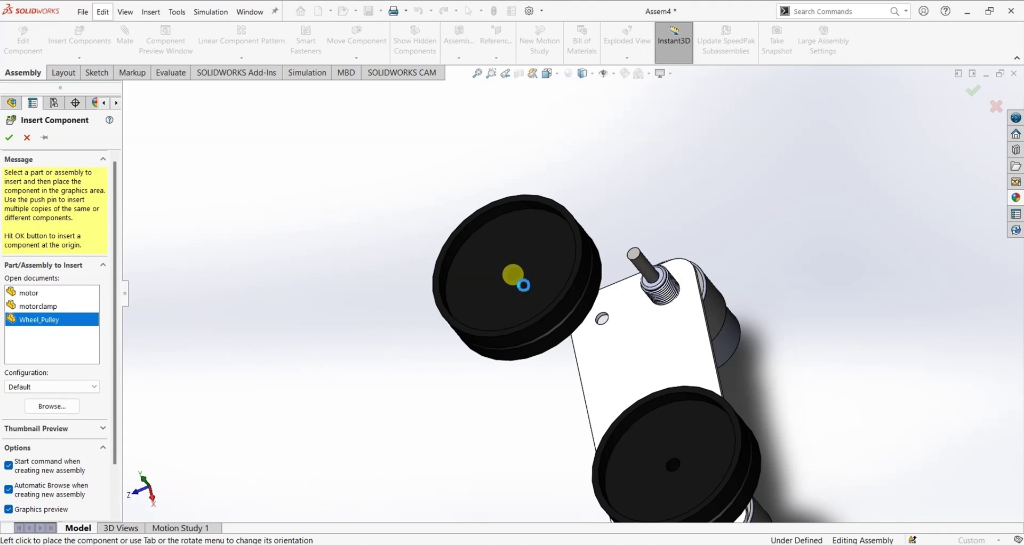
pyautogui.click(521, 283)
pyautogui.moveTo(427, 370); pyautogui.dragTo(355, 287, button='middle')
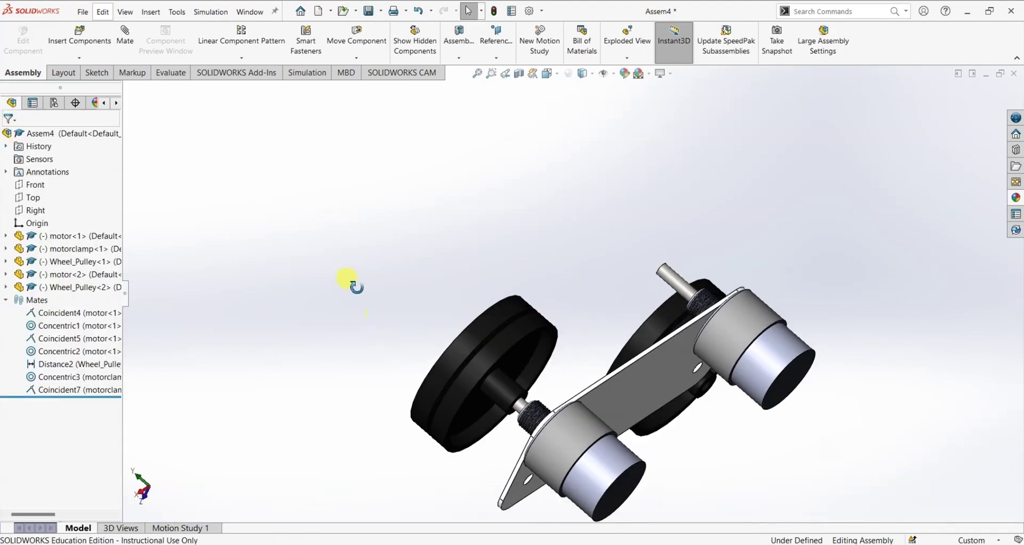
# - Mate the second Wheel_Pulley's bore concentric with the second motor's shaft
pyautogui.scroll(-5, 735, 389)
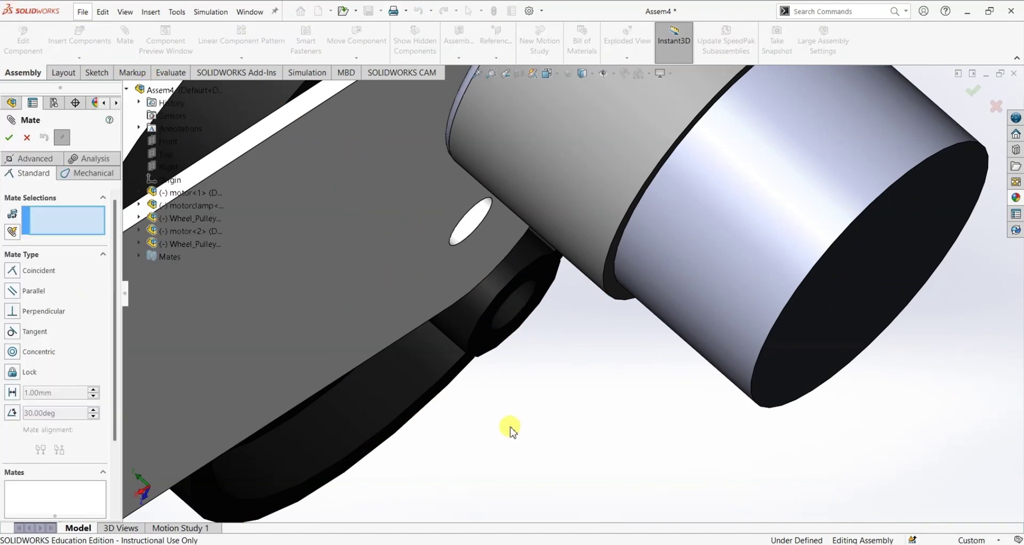
pyautogui.click(513, 300)
pyautogui.scroll(3, 552, 384)
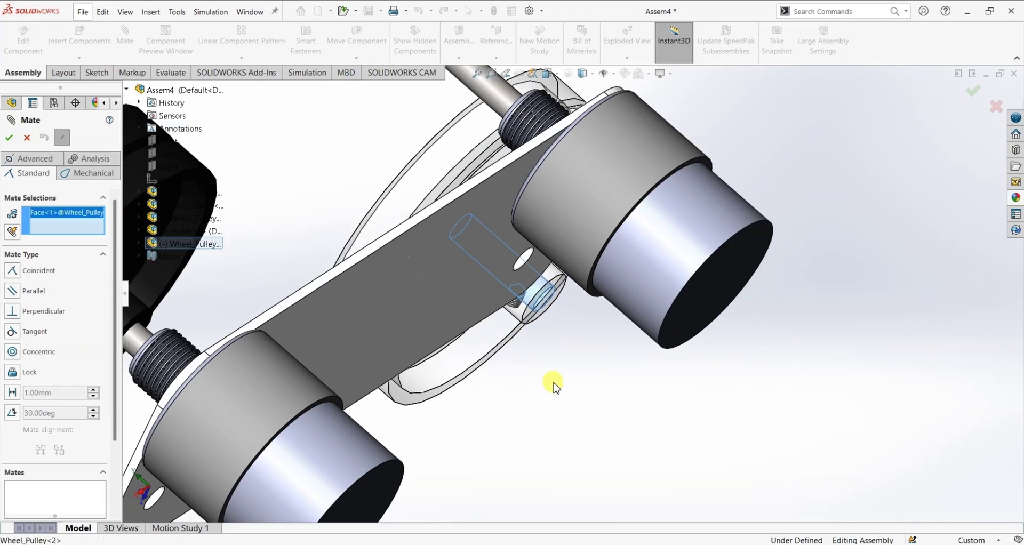
pyautogui.scroll(2, 553, 384)
pyautogui.moveTo(550, 382); pyautogui.dragTo(563, 416, button='middle')
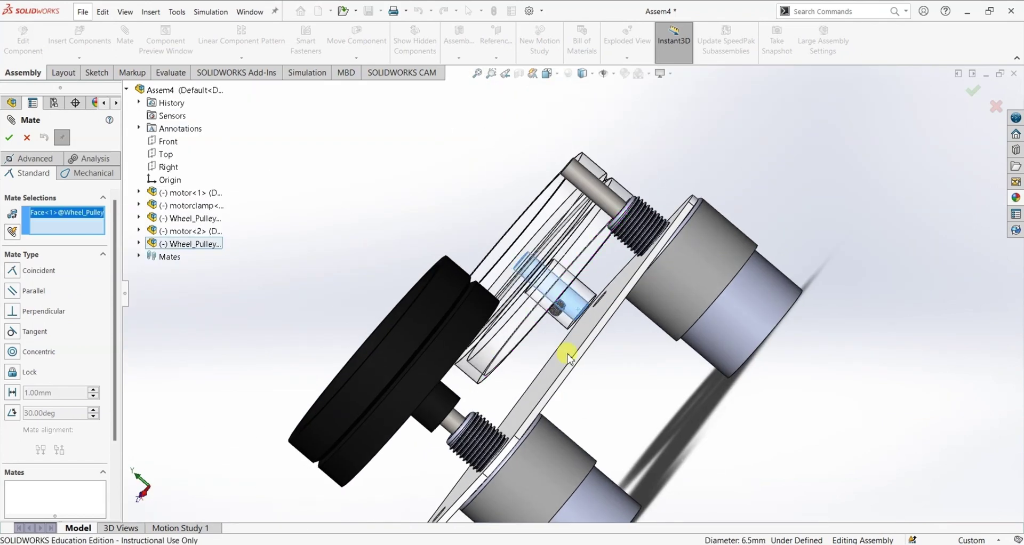
pyautogui.click(593, 193)
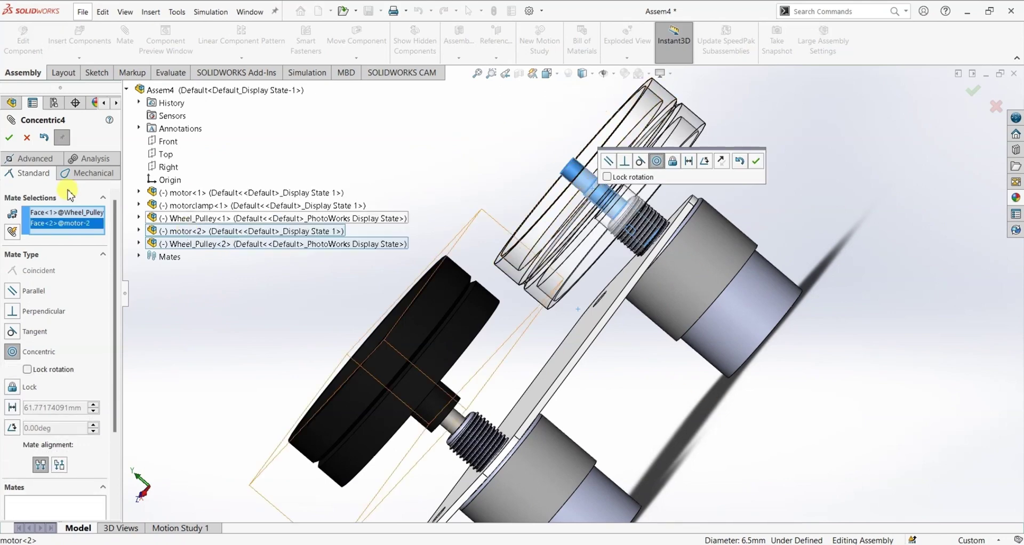
pyautogui.click(7, 139)
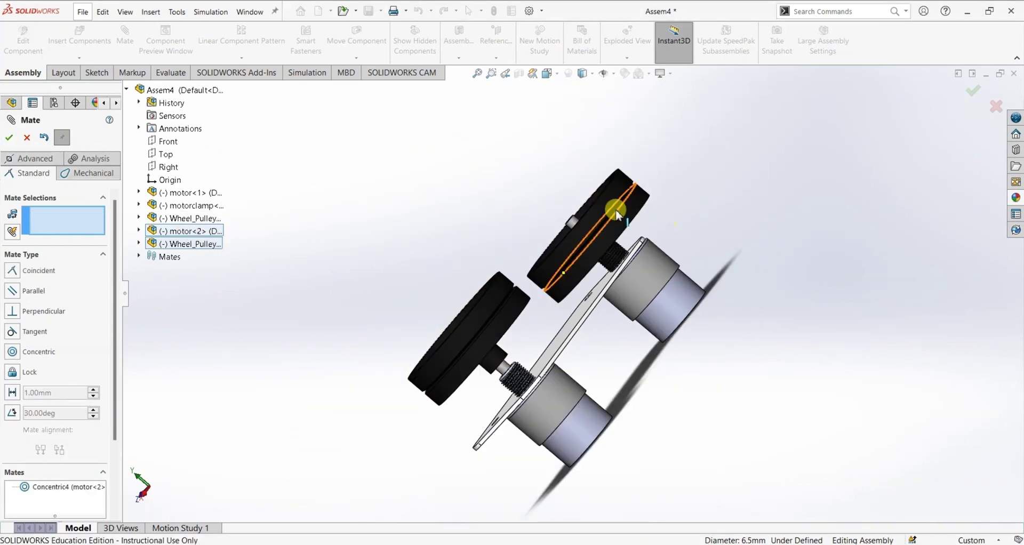
# - Add a 5 mm distance mate between the second Wheel_Pulley's hub end face and the second motor's threaded collar face, and leave the Mate command
pyautogui.moveTo(607, 203); pyautogui.dragTo(477, 127)
pyautogui.moveTo(841, 257); pyautogui.dragTo(651, 216, button='middle')
pyautogui.scroll(-5, 651, 216)
pyautogui.click(472, 230)
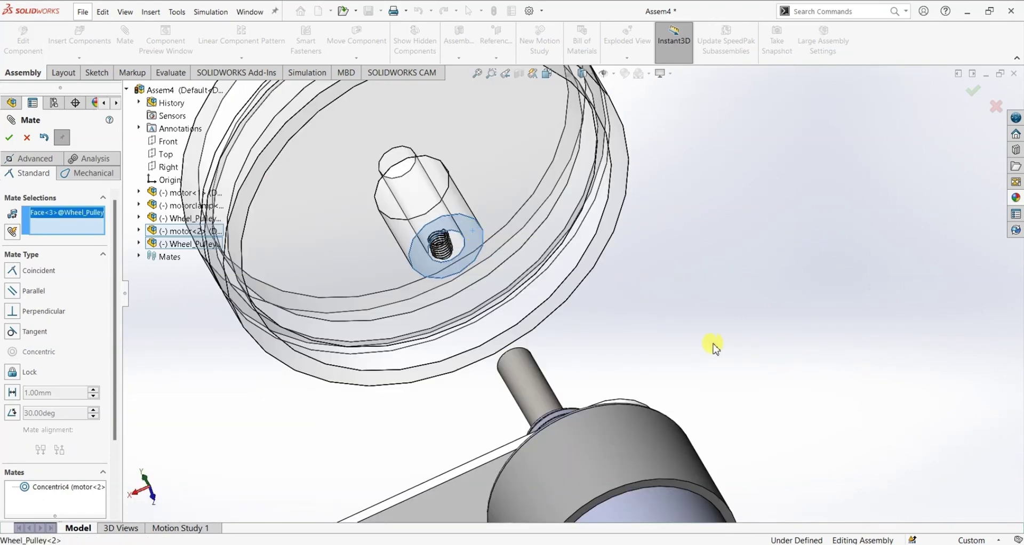
pyautogui.scroll(6, 709, 346)
pyautogui.moveTo(713, 343); pyautogui.dragTo(723, 537, button='middle')
pyautogui.scroll(-8, 599, 342)
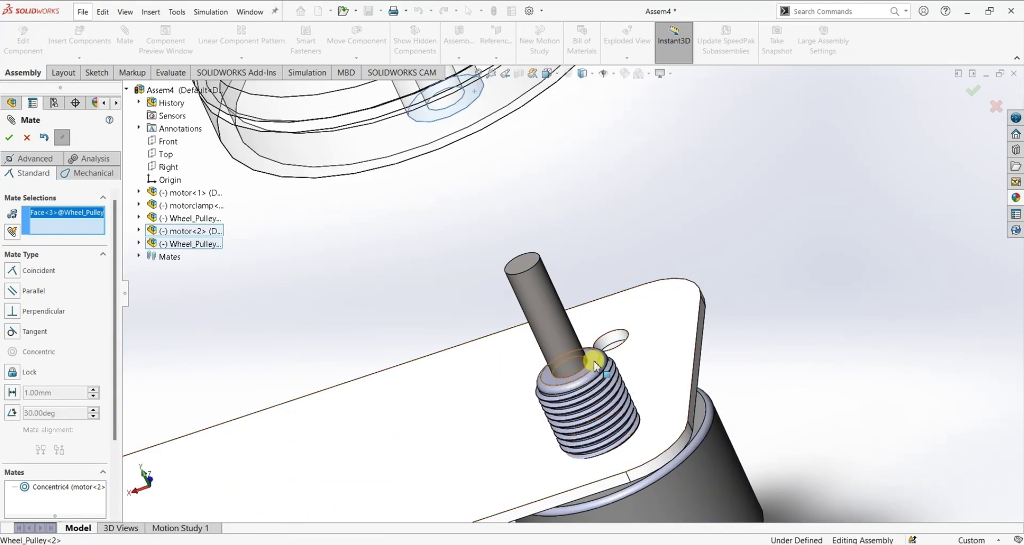
pyautogui.click(593, 361)
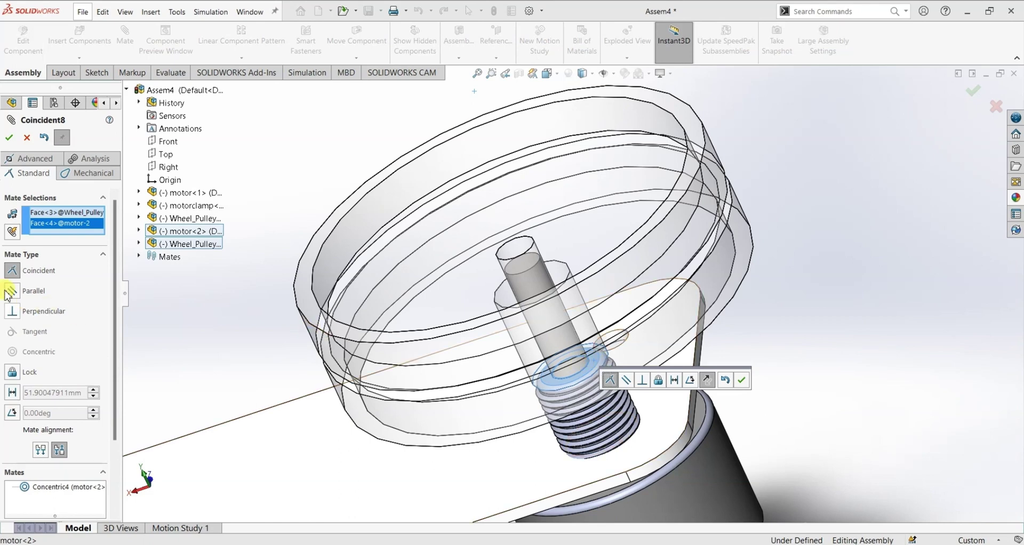
pyautogui.click(12, 396)
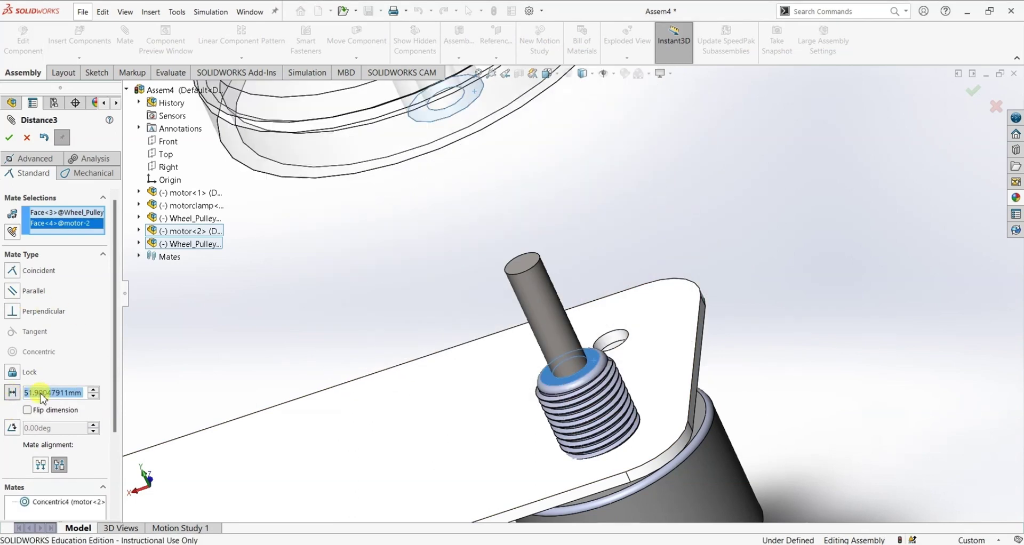
pyautogui.write('5')
pyautogui.press('Return')
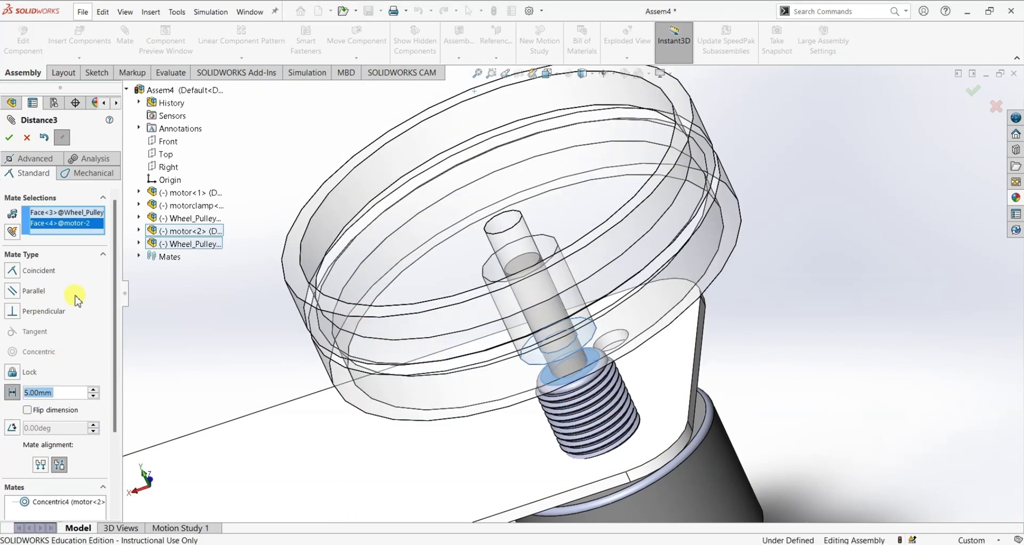
pyautogui.click(9, 138)
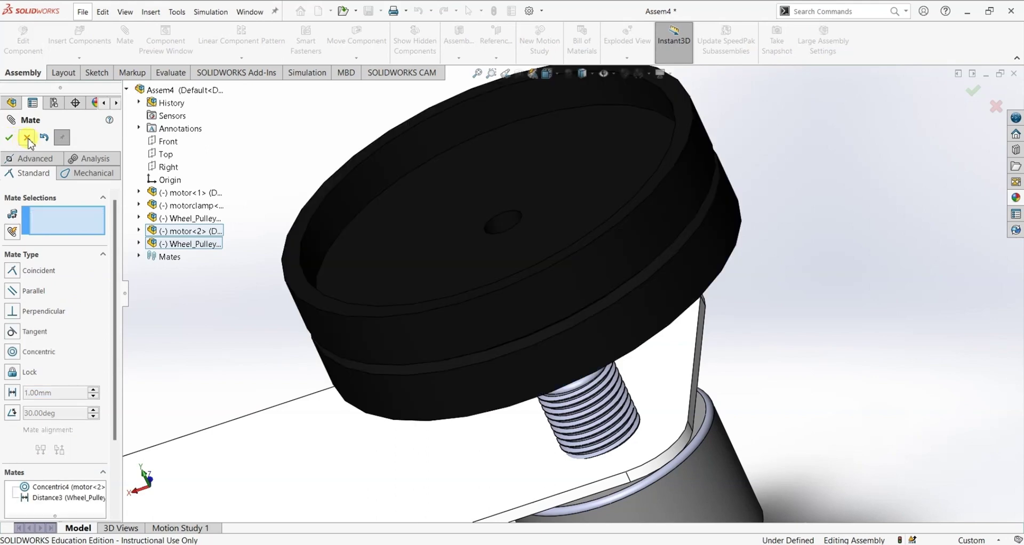
pyautogui.click(27, 138)
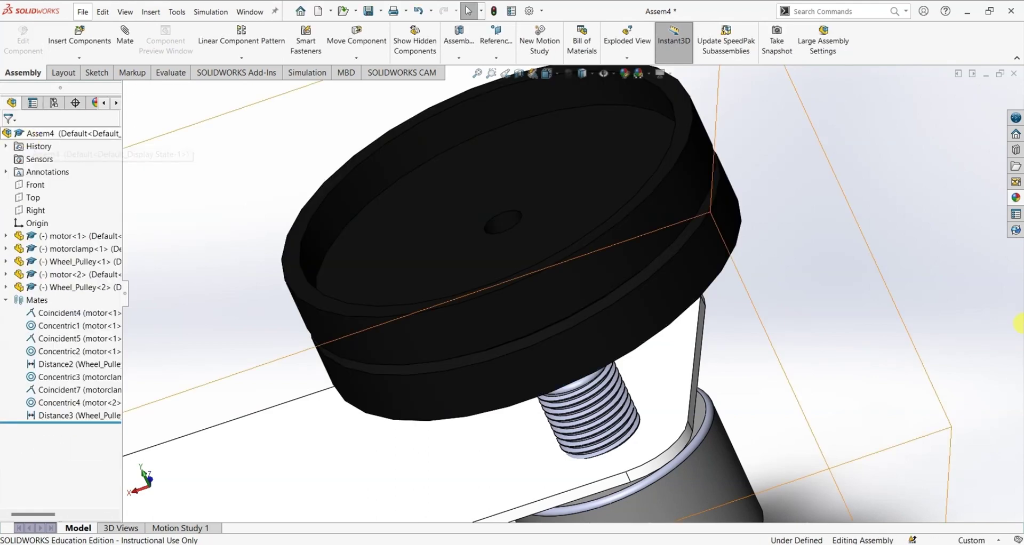
# - Show the whole assembly in isometric orientation and examine both motors and wheels from another angle
pyautogui.click(554, 76)
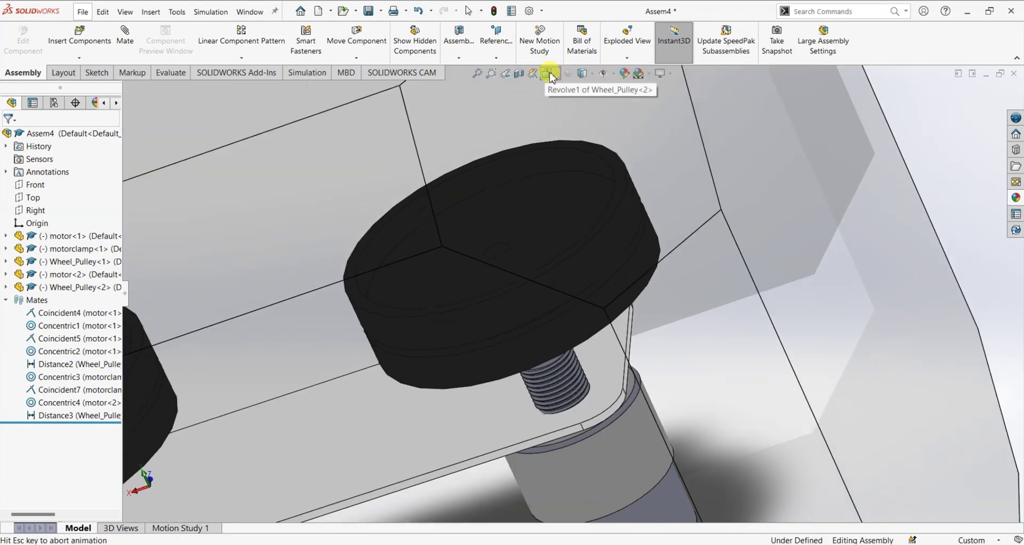
pyautogui.click(550, 74)
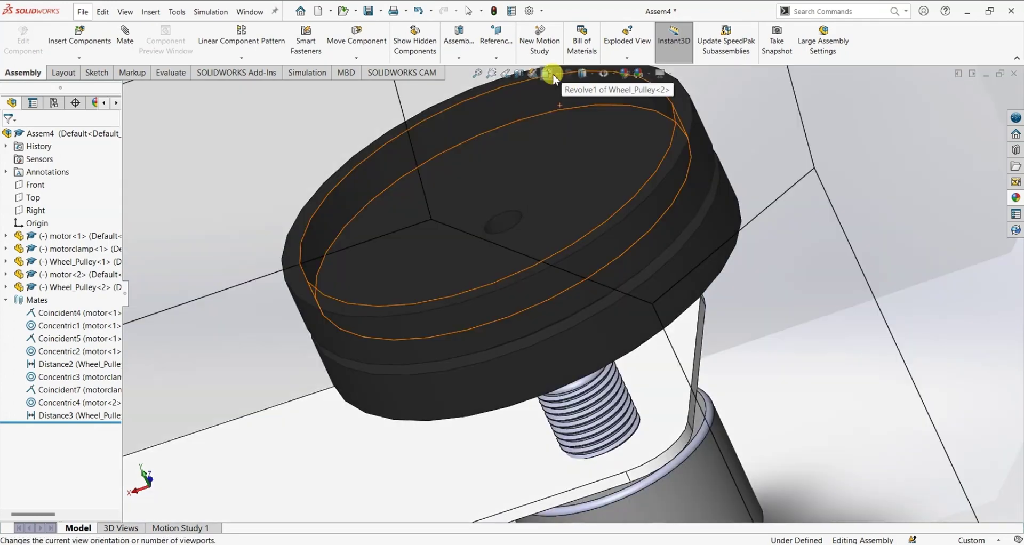
pyautogui.click(556, 76)
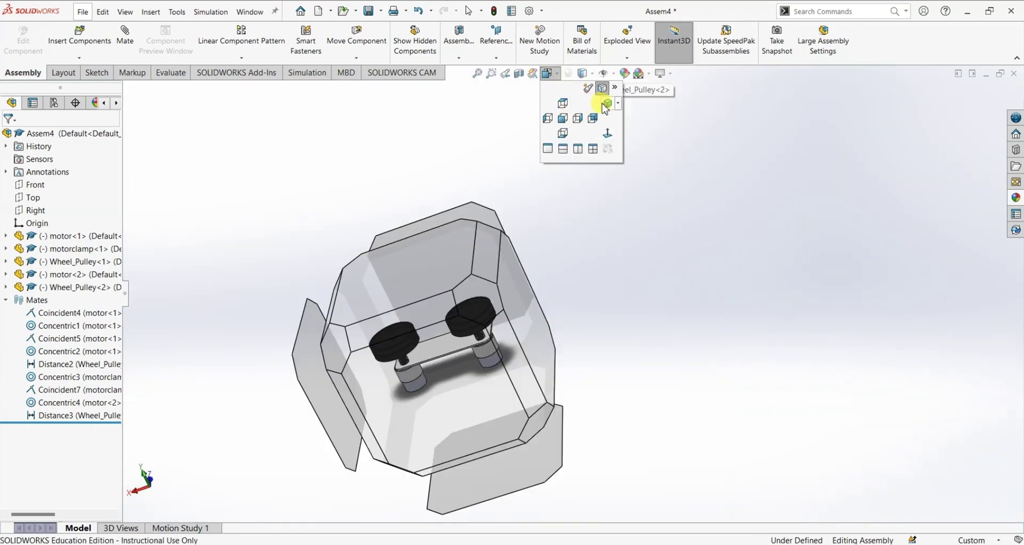
pyautogui.click(606, 105)
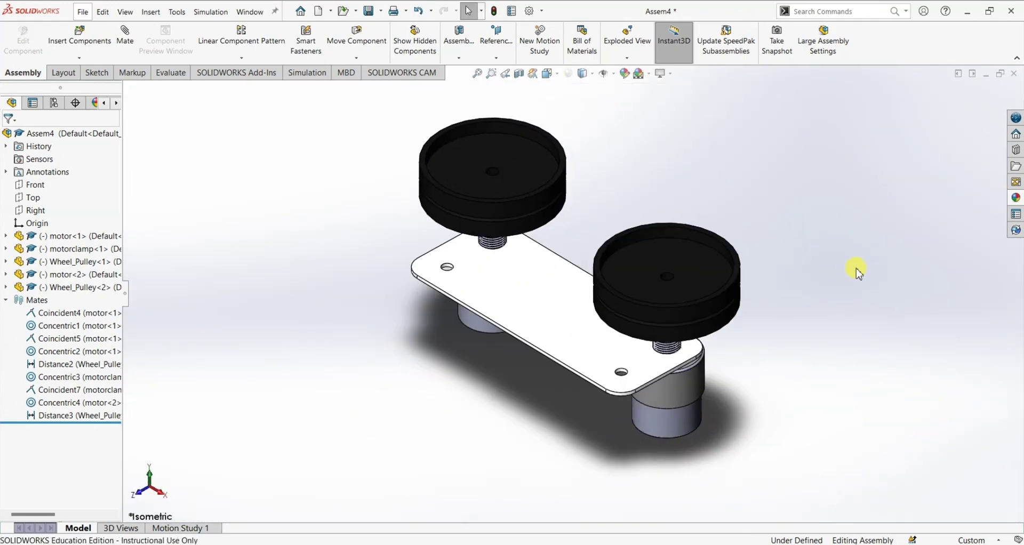
pyautogui.moveTo(858, 276); pyautogui.dragTo(784, 421, button='middle')
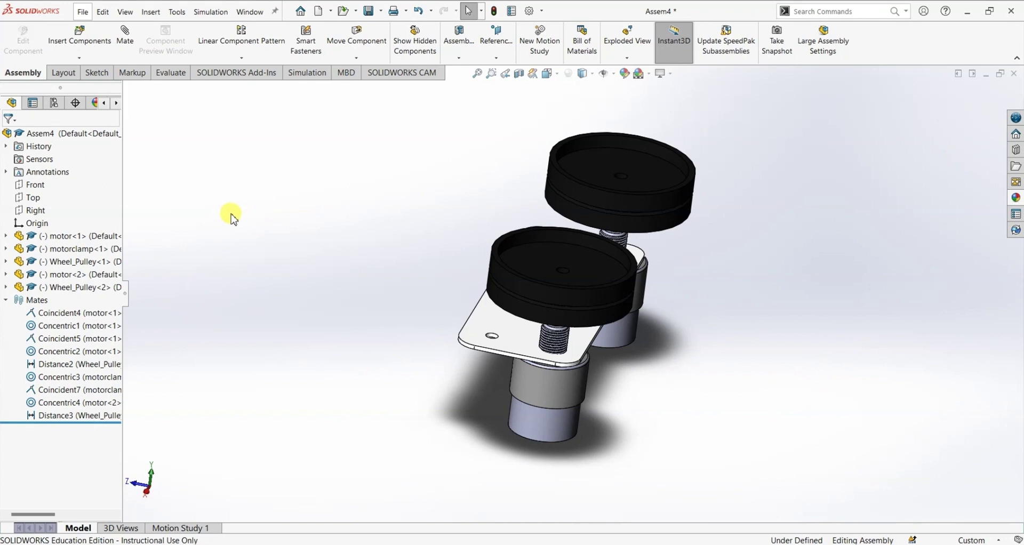
# - Start a new mate in the motorclamp assembly
pyautogui.click(125, 40)
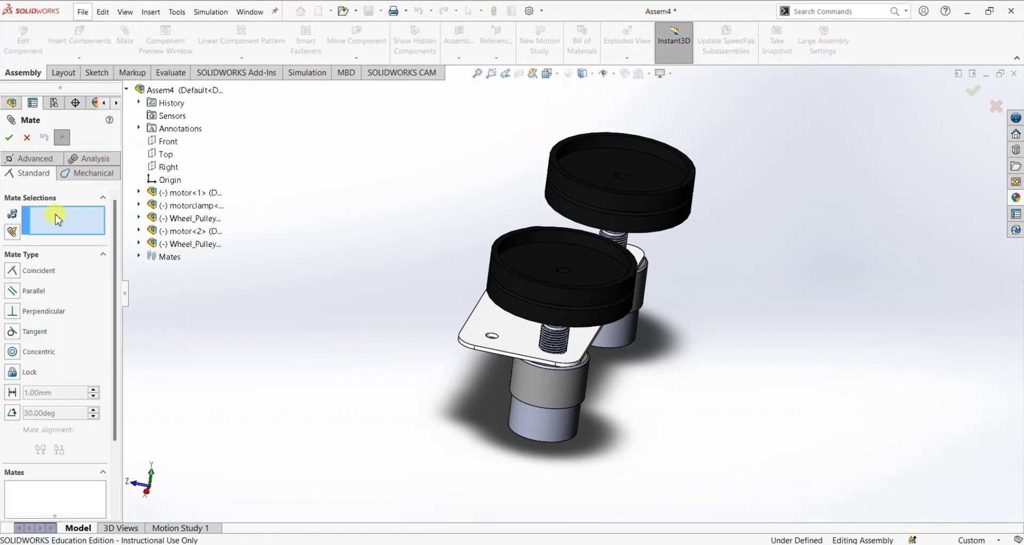